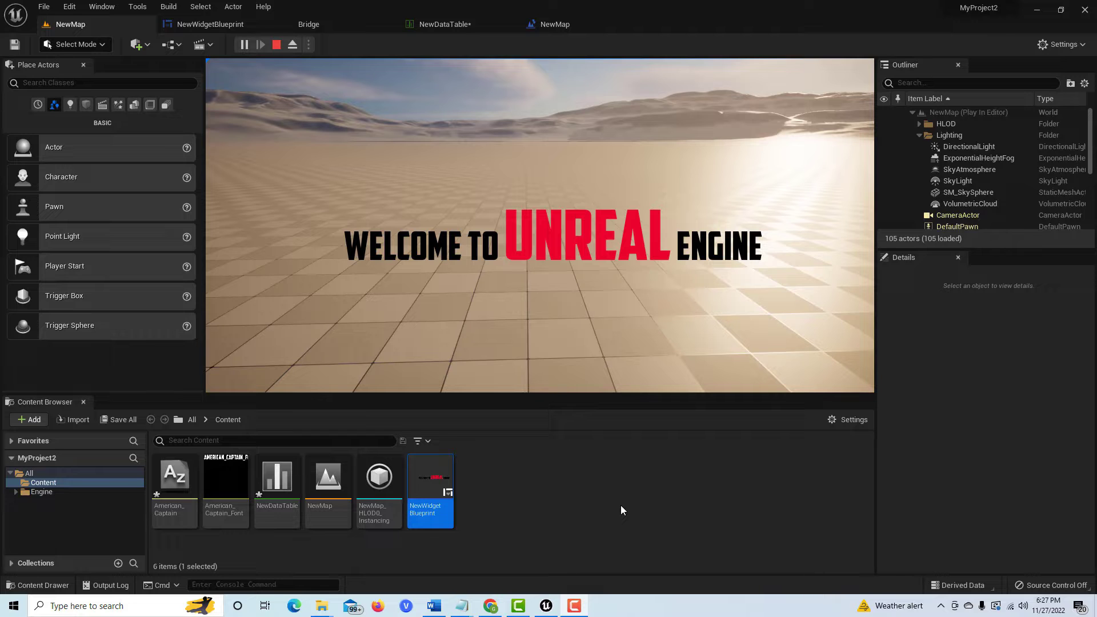
Step: Create a new Blank project, MyProject3, saving the current unsaved content first
click(43, 6)
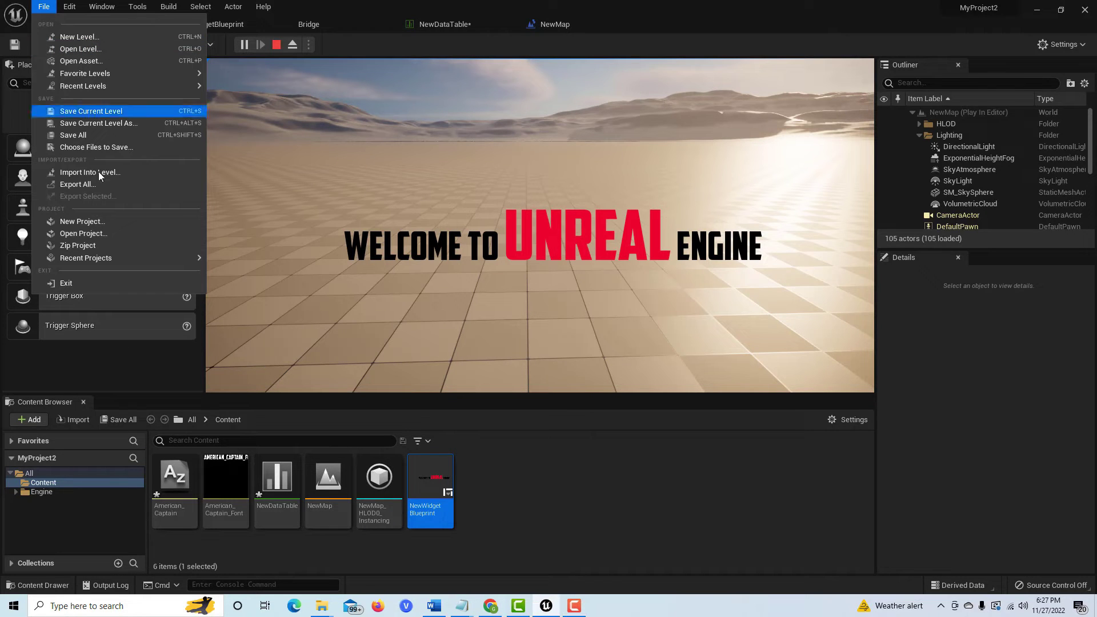
click(82, 223)
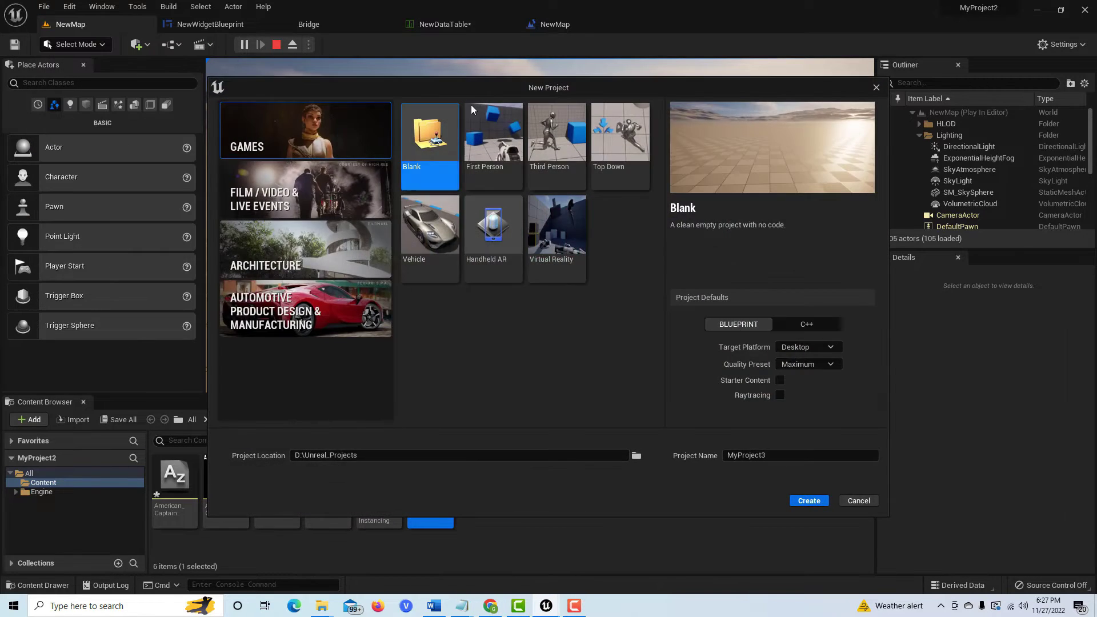
click(819, 503)
click(606, 433)
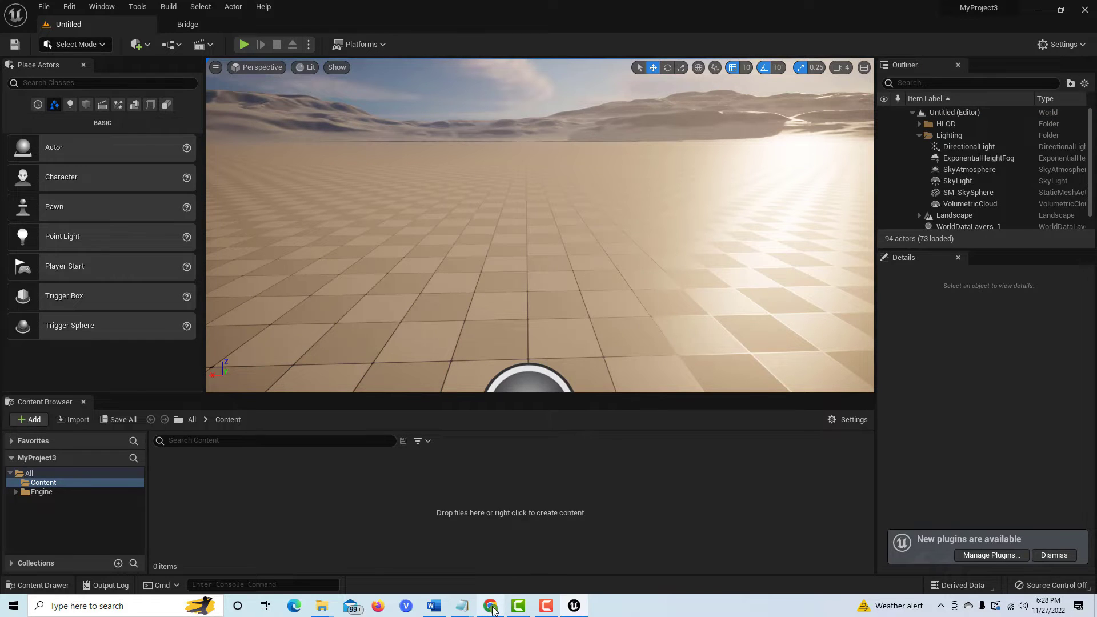
click(490, 606)
Step: Scroll through the dafont Retro font listing past American Captain
scroll(446, 486, up, 3)
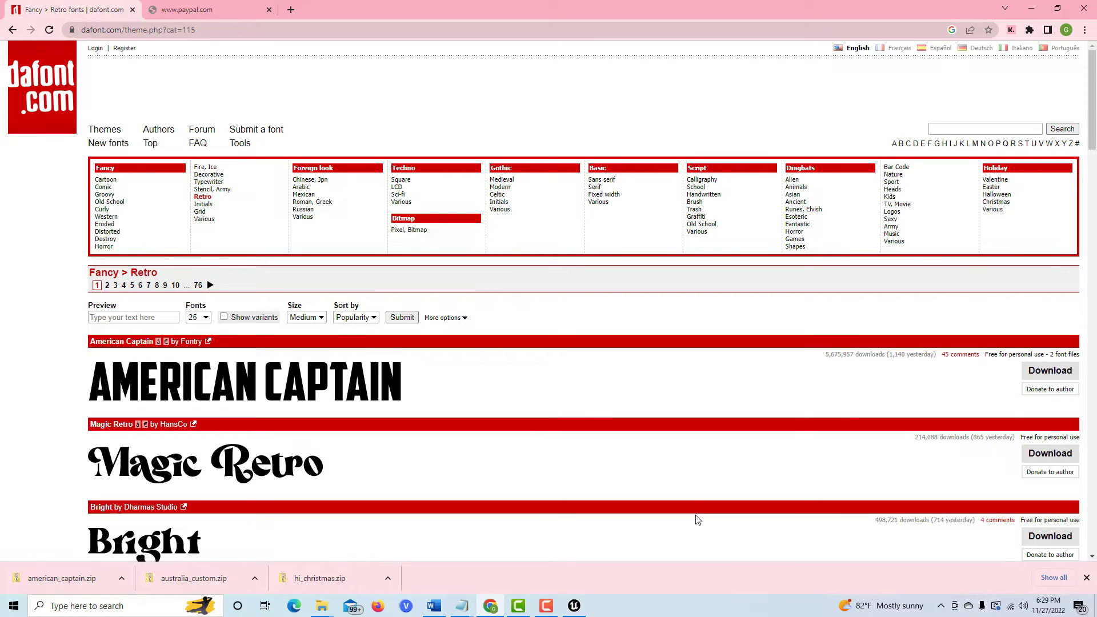
scroll(778, 470, down, 4)
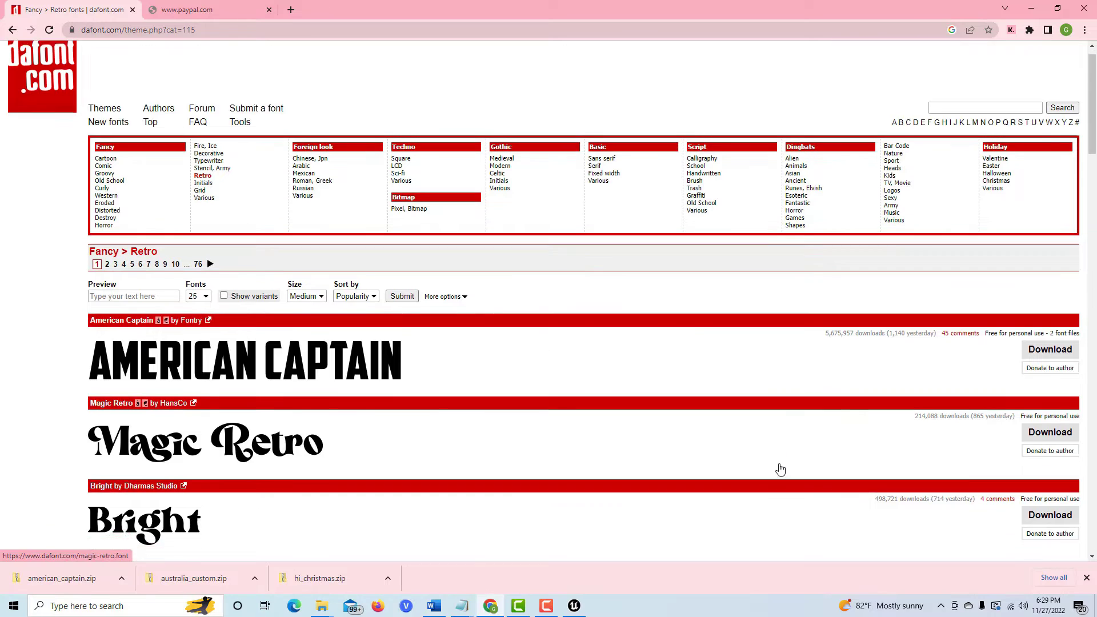
scroll(777, 470, down, 5)
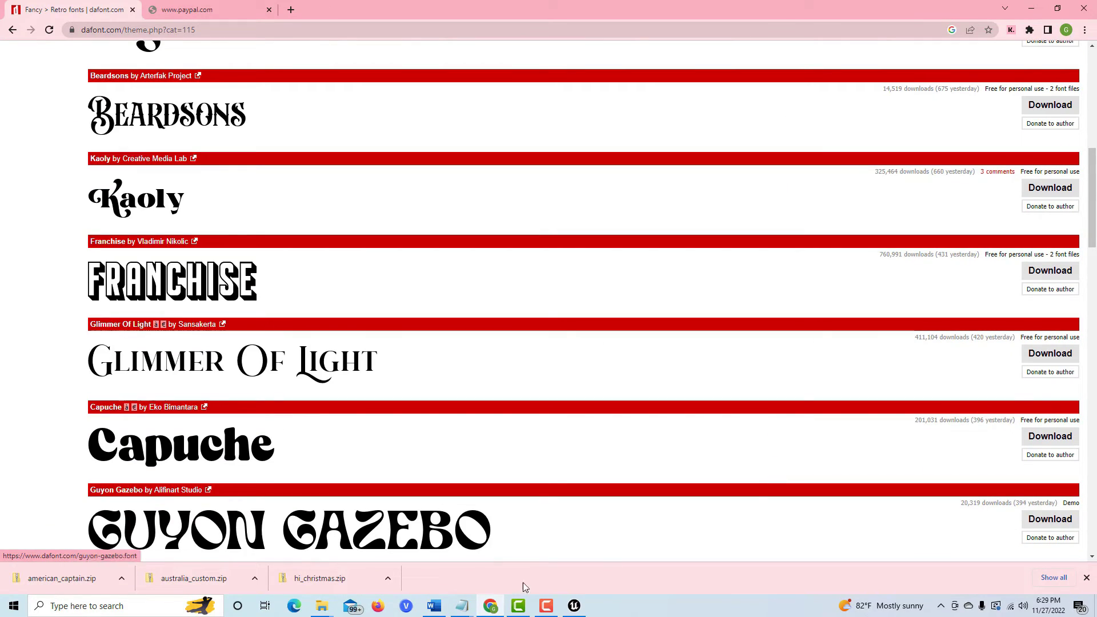
Step: View the Bostana More Info.txt note in Notepad, then return to Unreal
mouse_move(457, 606)
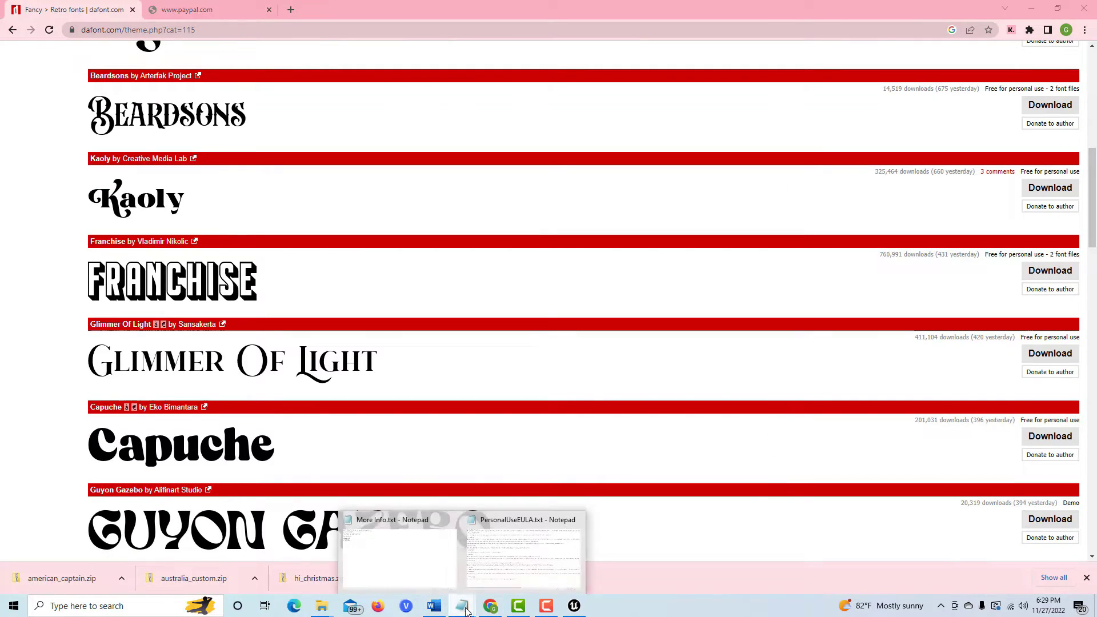
click(433, 582)
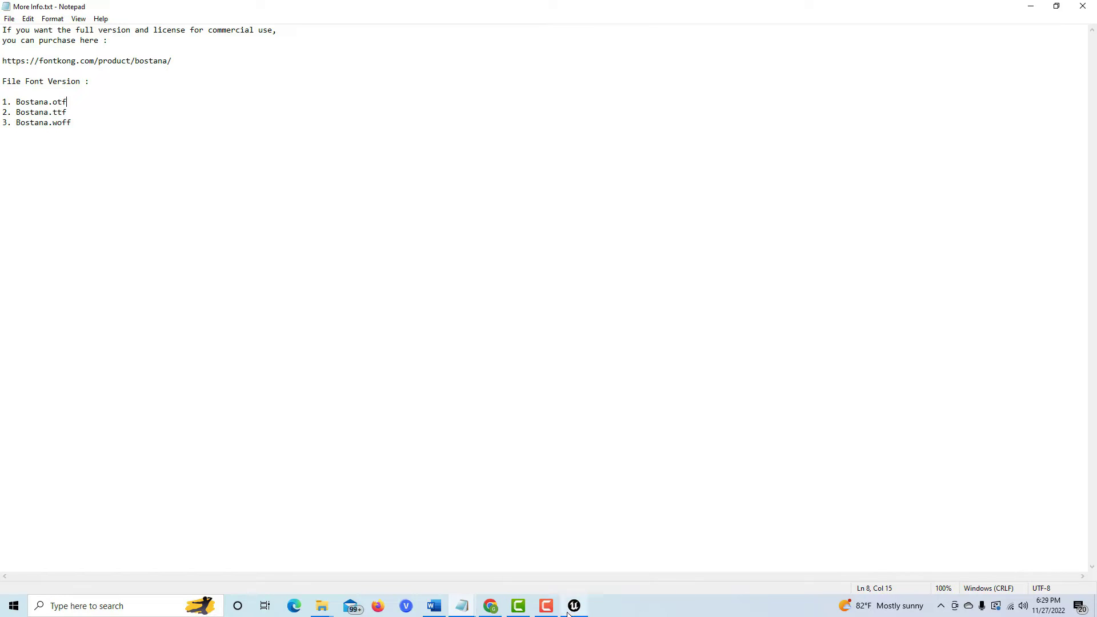
mouse_move(575, 609)
click(550, 535)
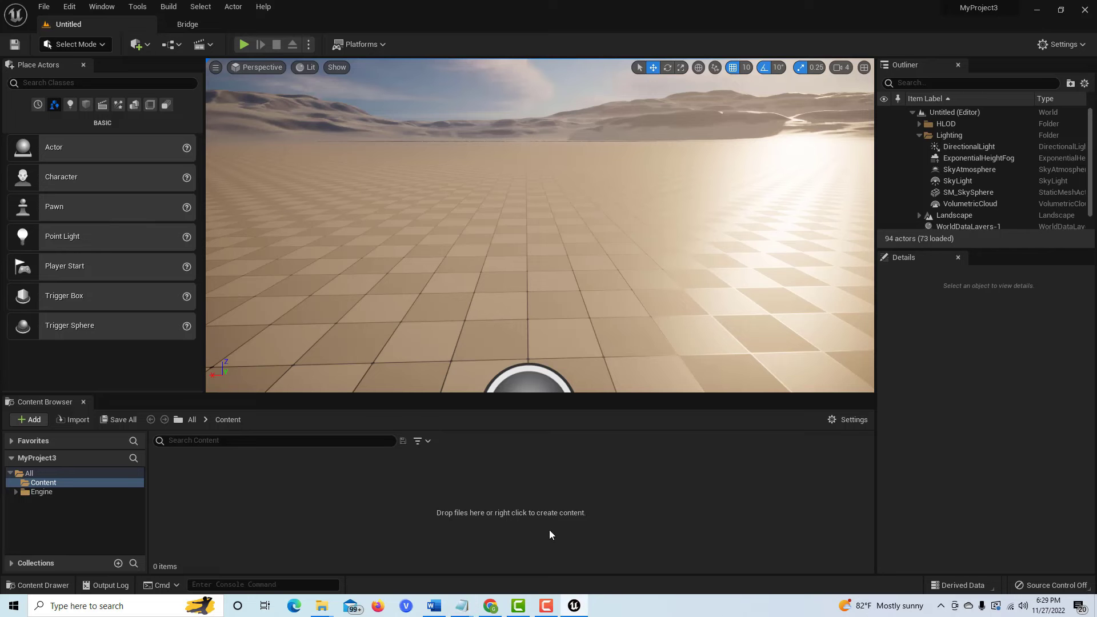
Step: Import Downloads > american_captain > American Captain.ttf and create an American_Captain_Font asset
click(75, 421)
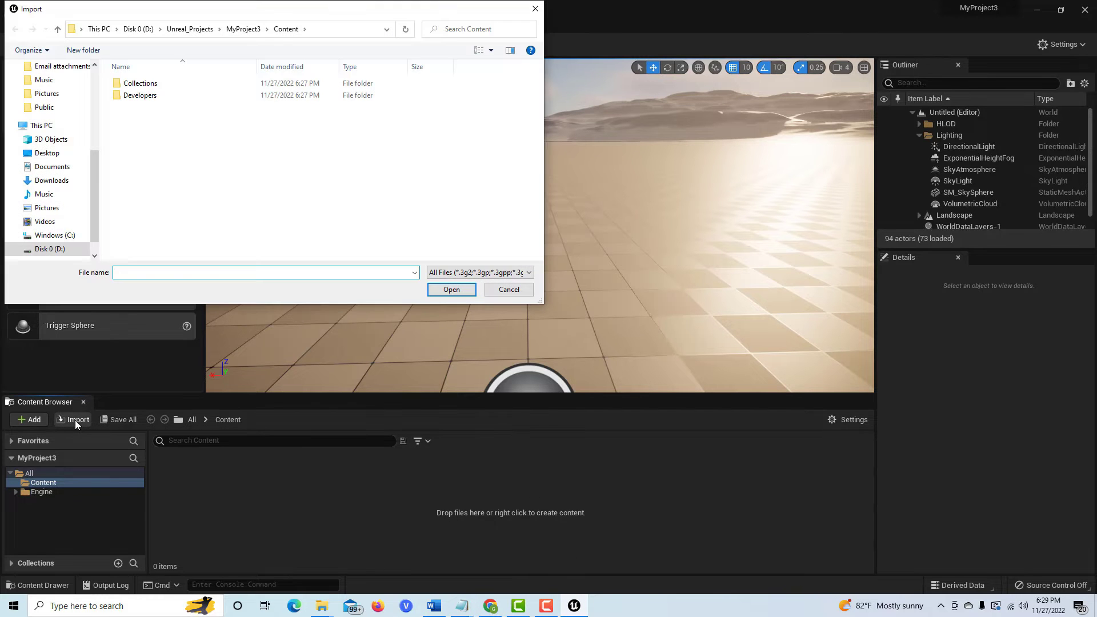
click(62, 181)
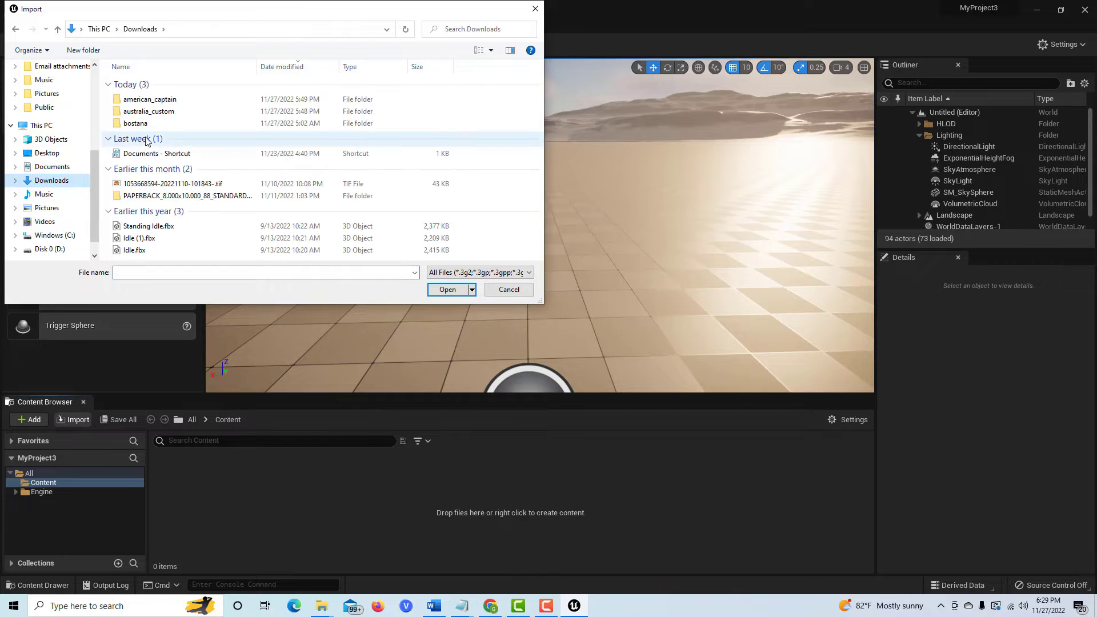
double_click(178, 100)
click(182, 96)
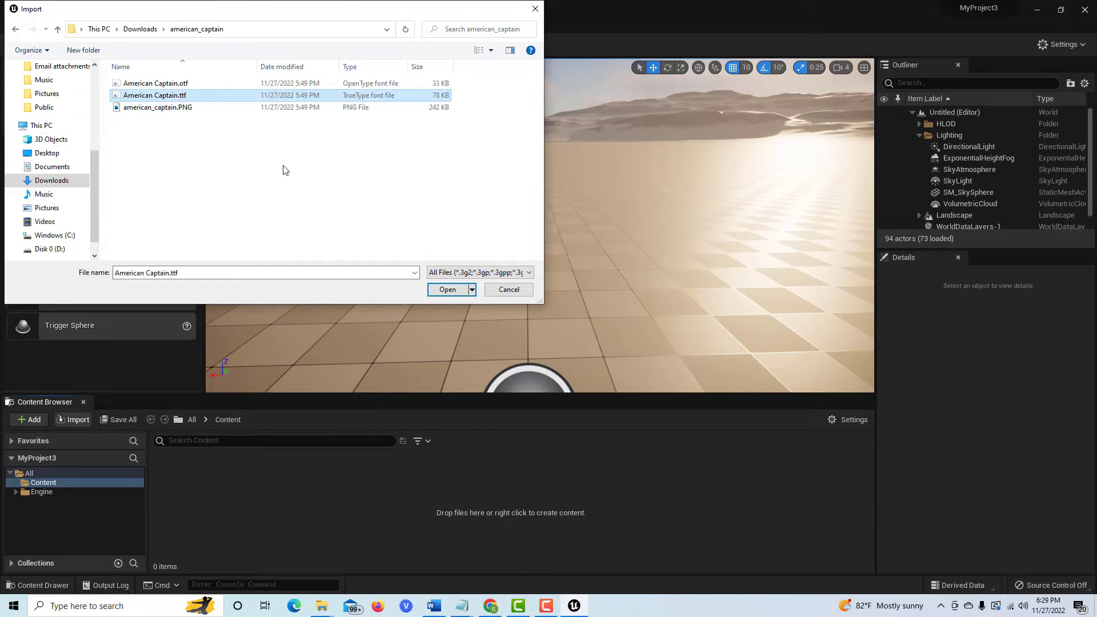
click(449, 289)
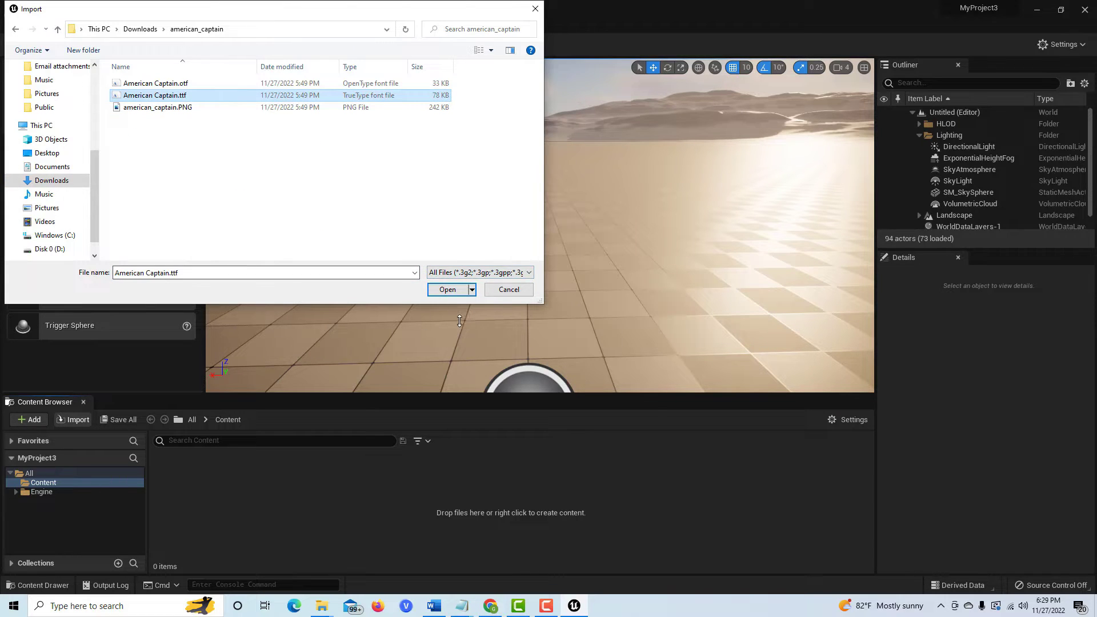
click(455, 289)
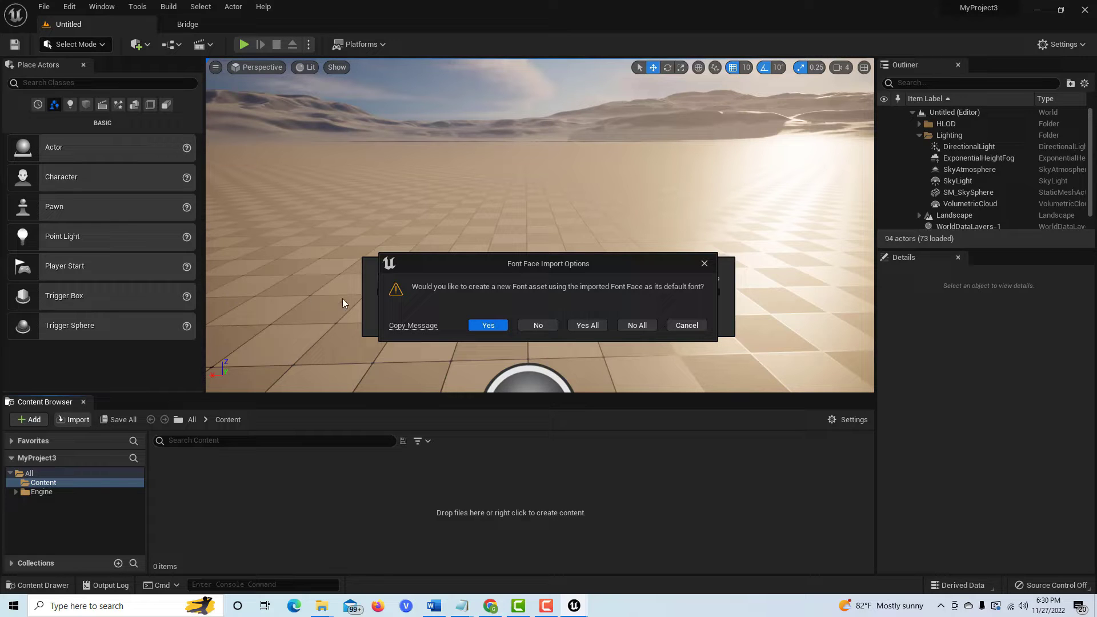
click(487, 325)
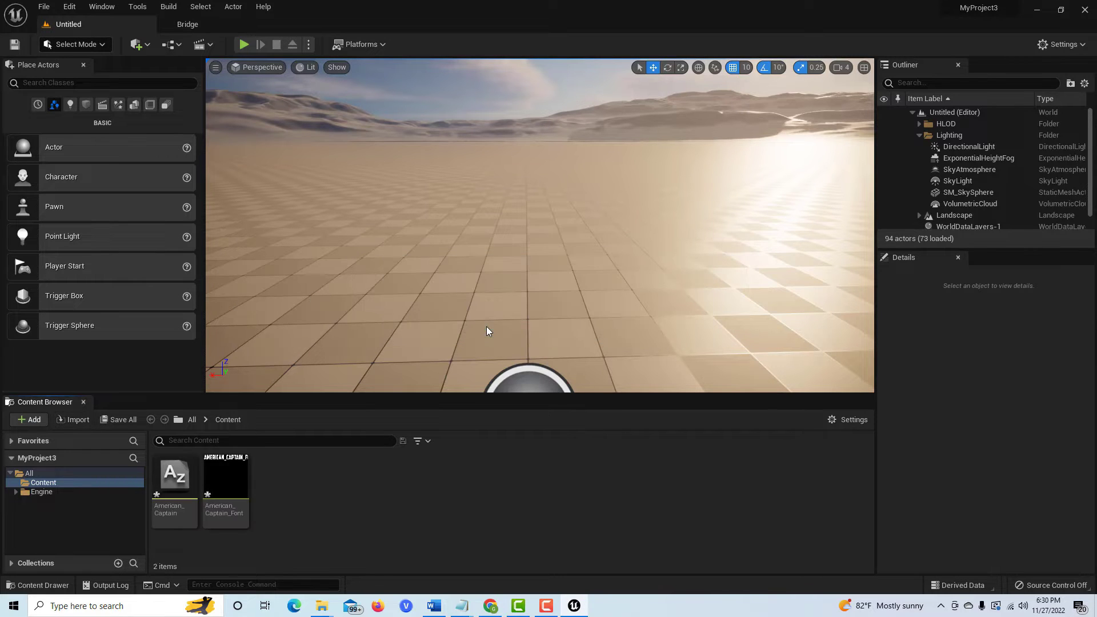
click(240, 495)
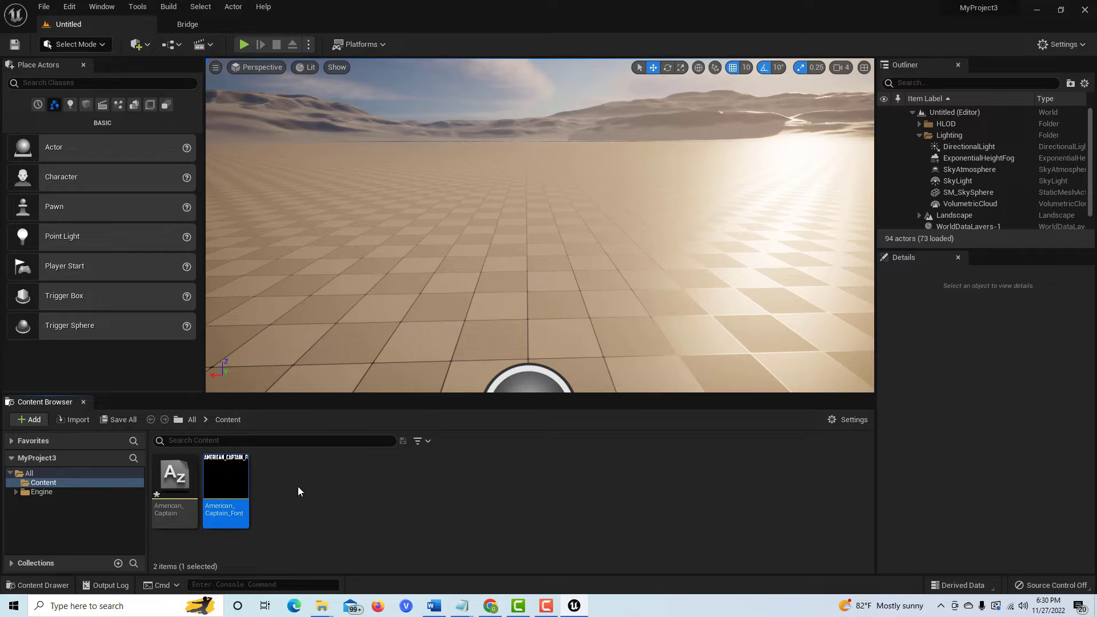
right_click(332, 496)
Step: Create NewWidgetBlueprint as a User Widget and dock its designer beside the level
mouse_move(367, 481)
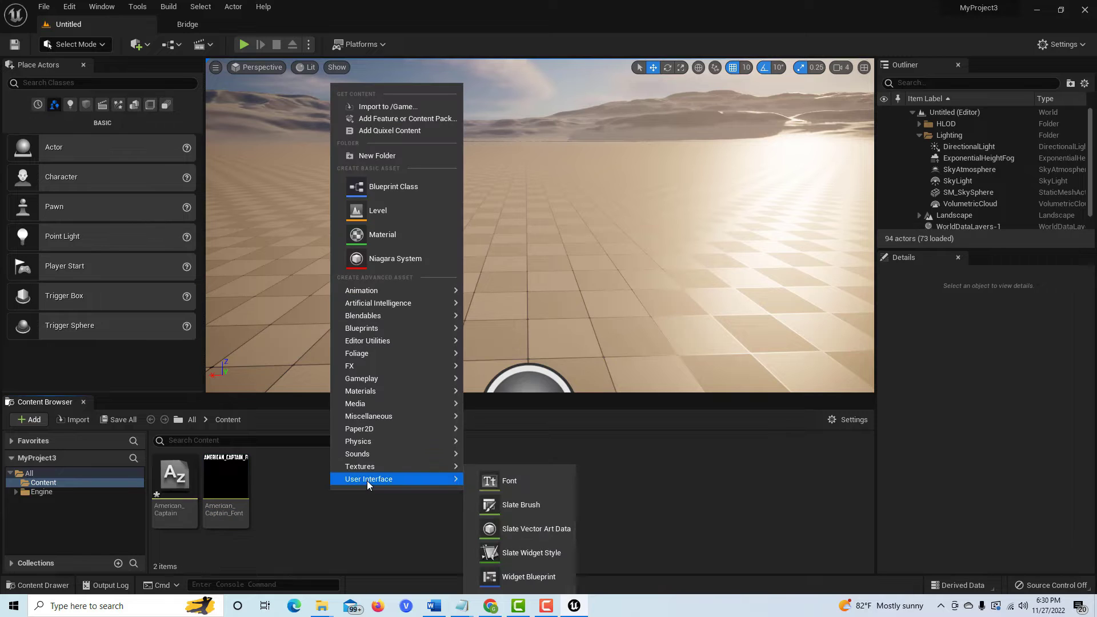
click(523, 576)
click(444, 211)
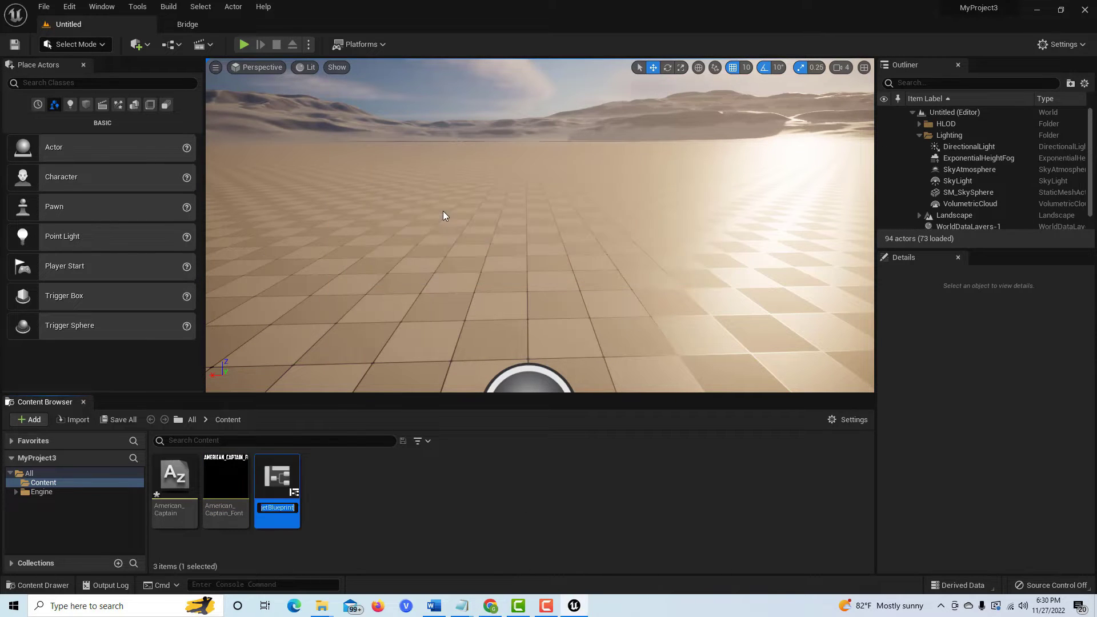
double_click(279, 479)
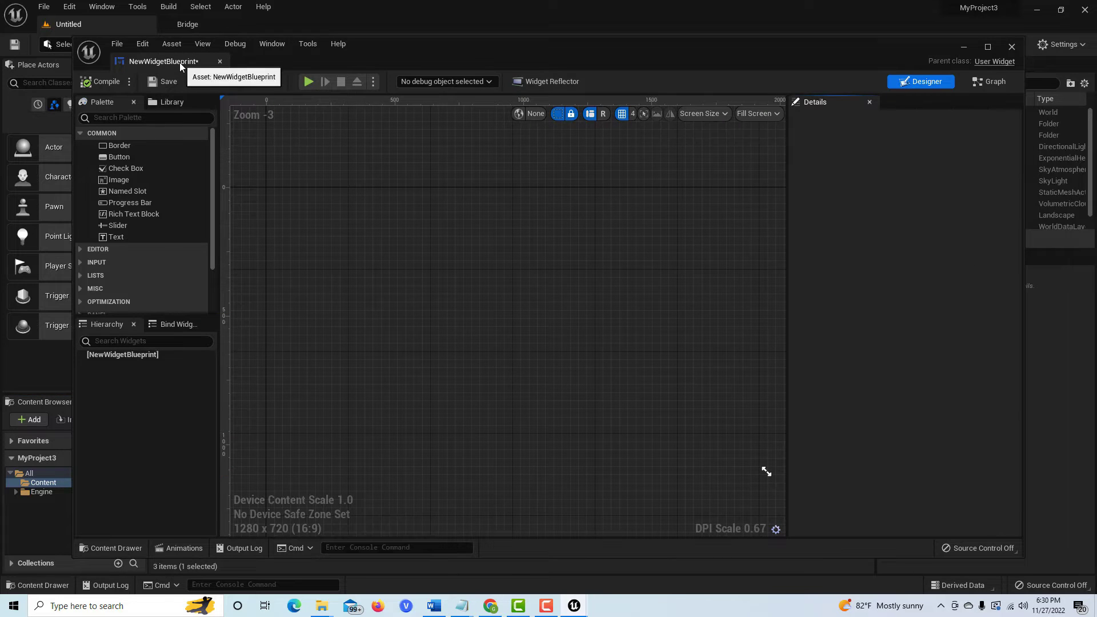
drag(180, 63, 231, 34)
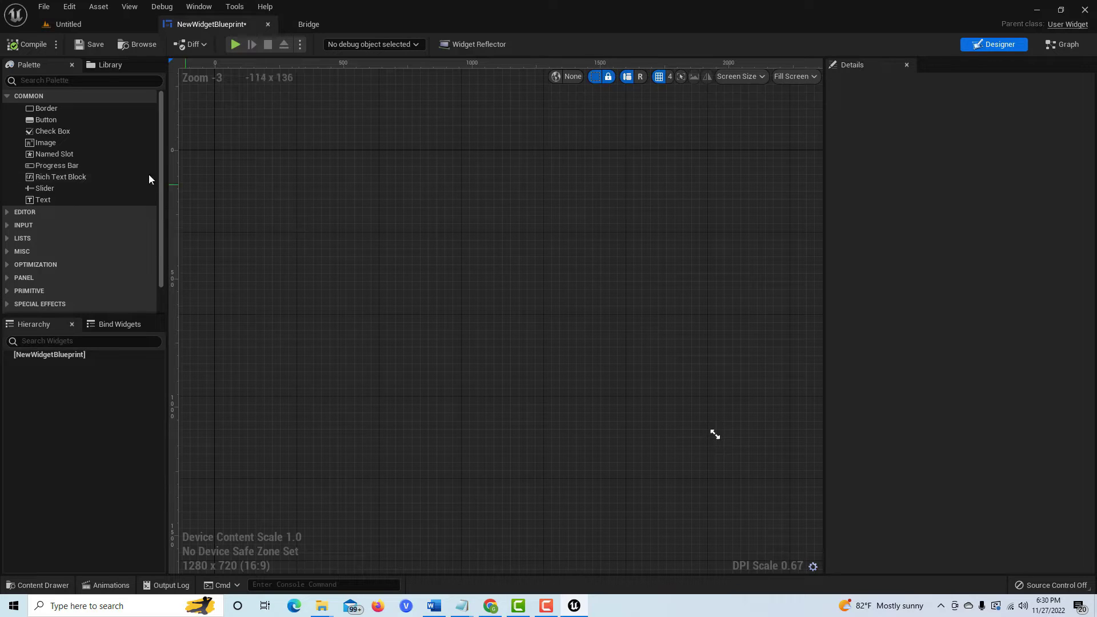
click(59, 81)
Step: Add a Canvas Panel to the widget from the Palette
text(canvas)
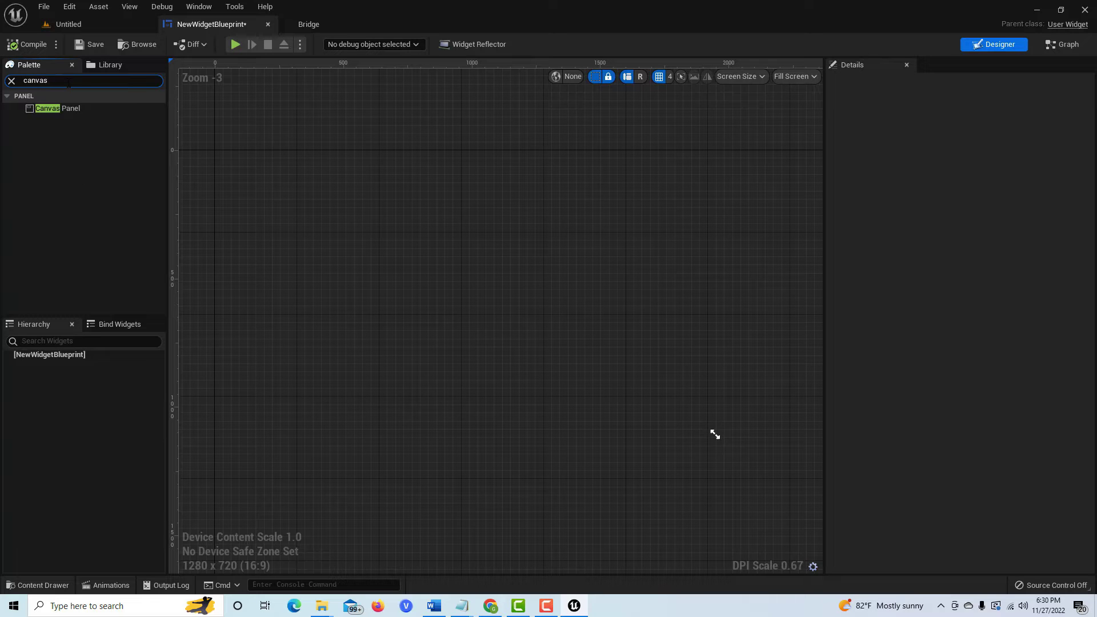
click(50, 109)
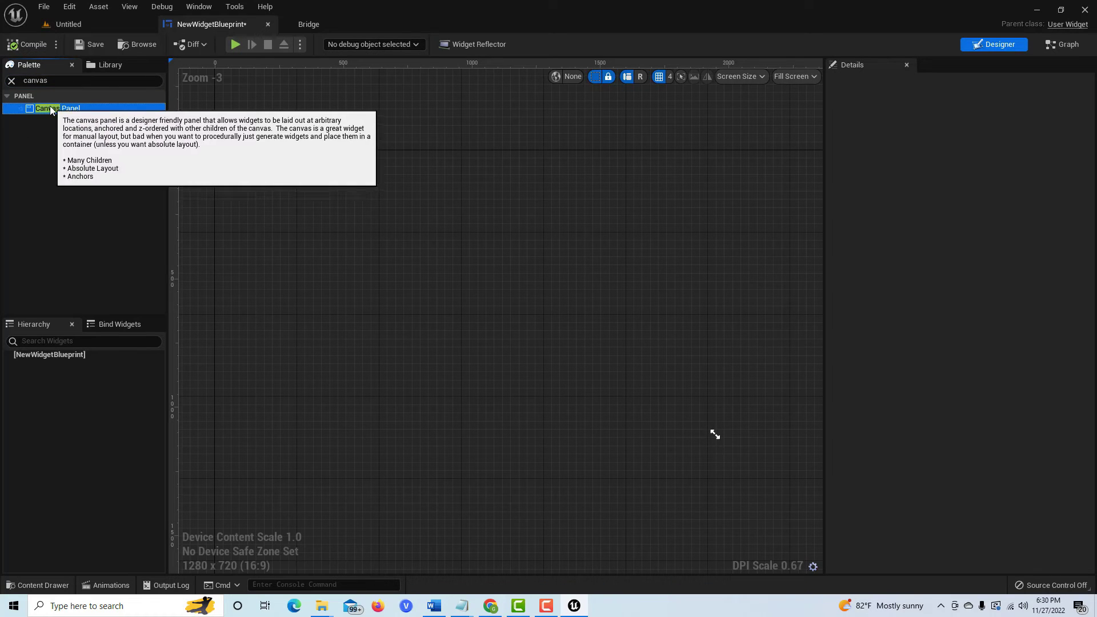
drag(99, 110, 334, 203)
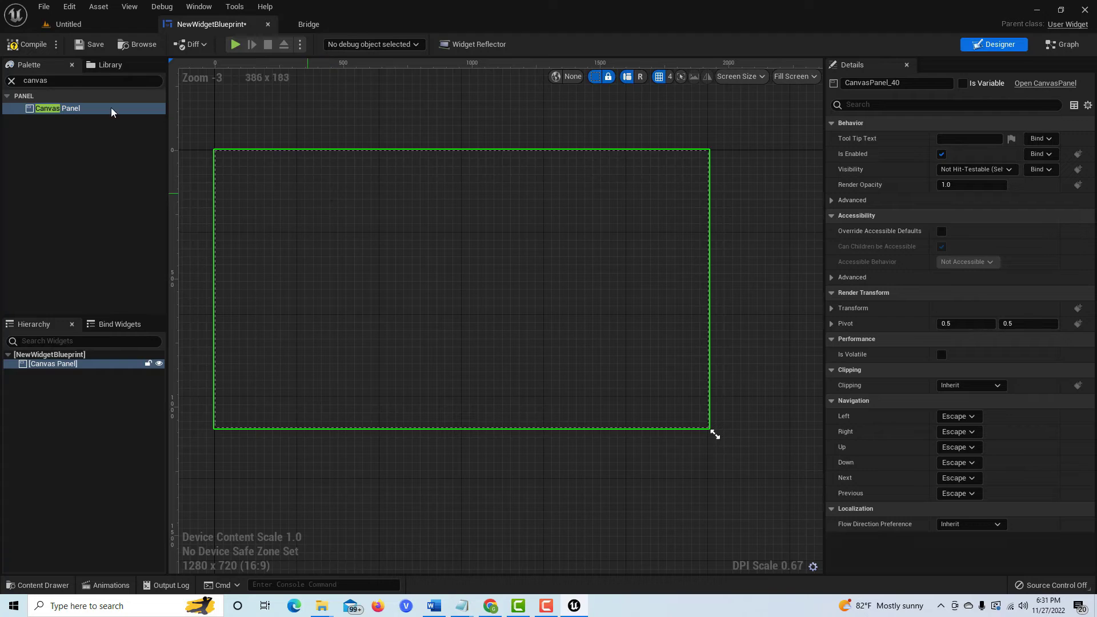
Step: Place a Rich Text Block on the canvas and widen it to Size X 373.6
click(35, 80)
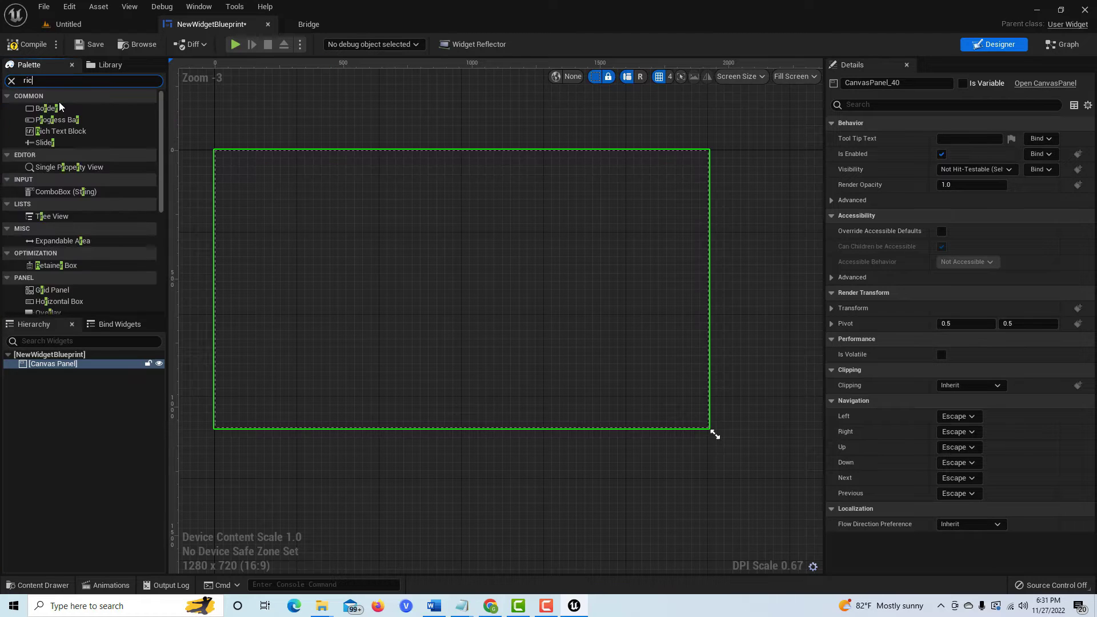
text(h)
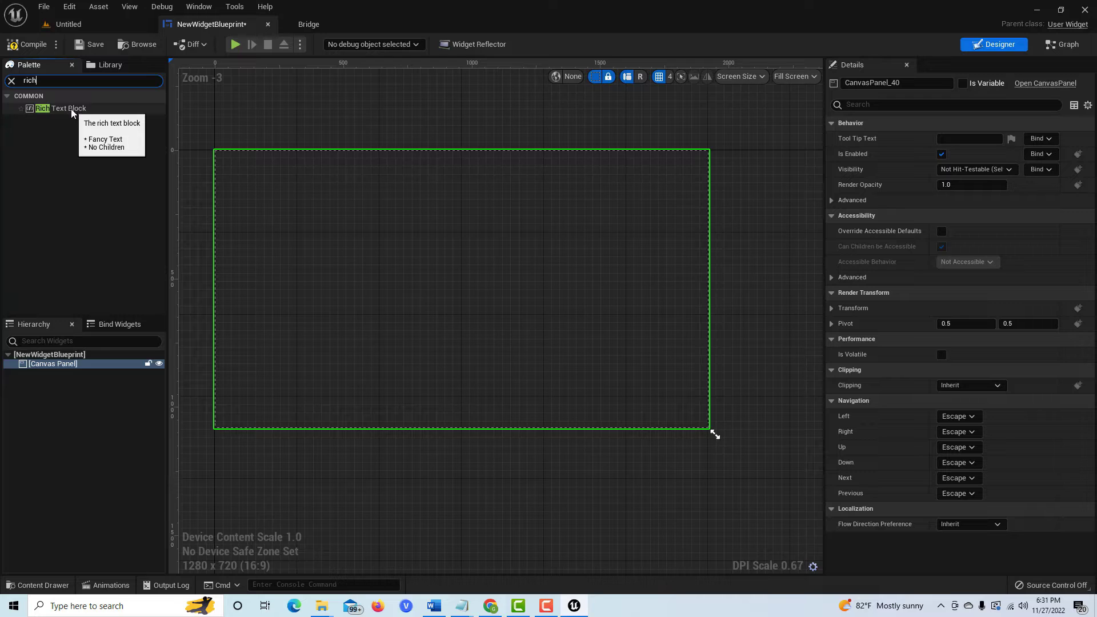
drag(70, 109, 370, 263)
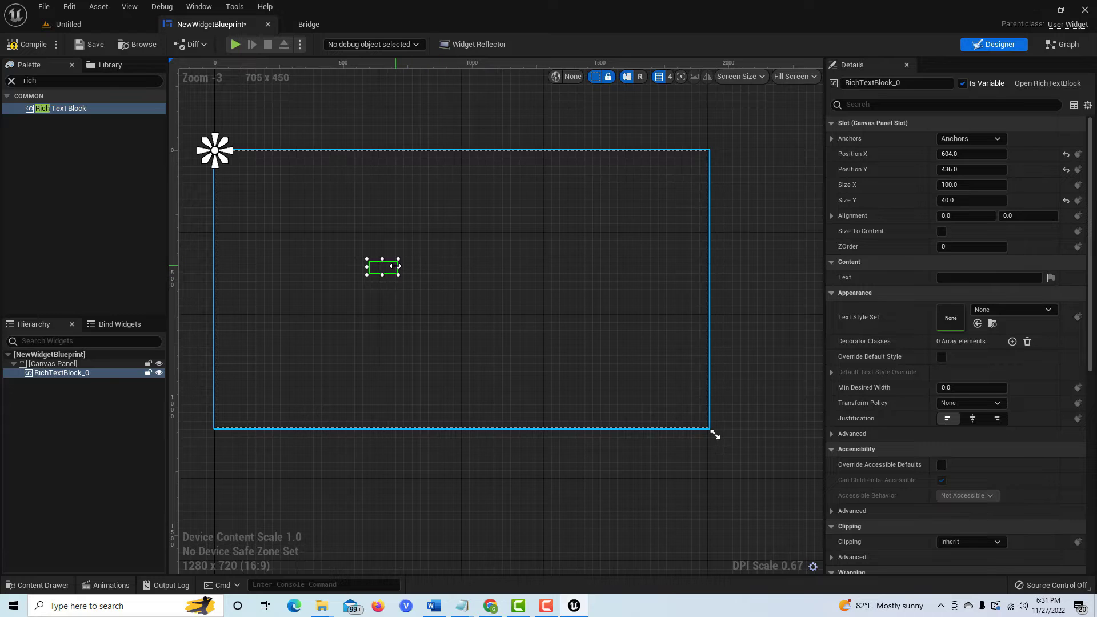
drag(397, 266, 469, 267)
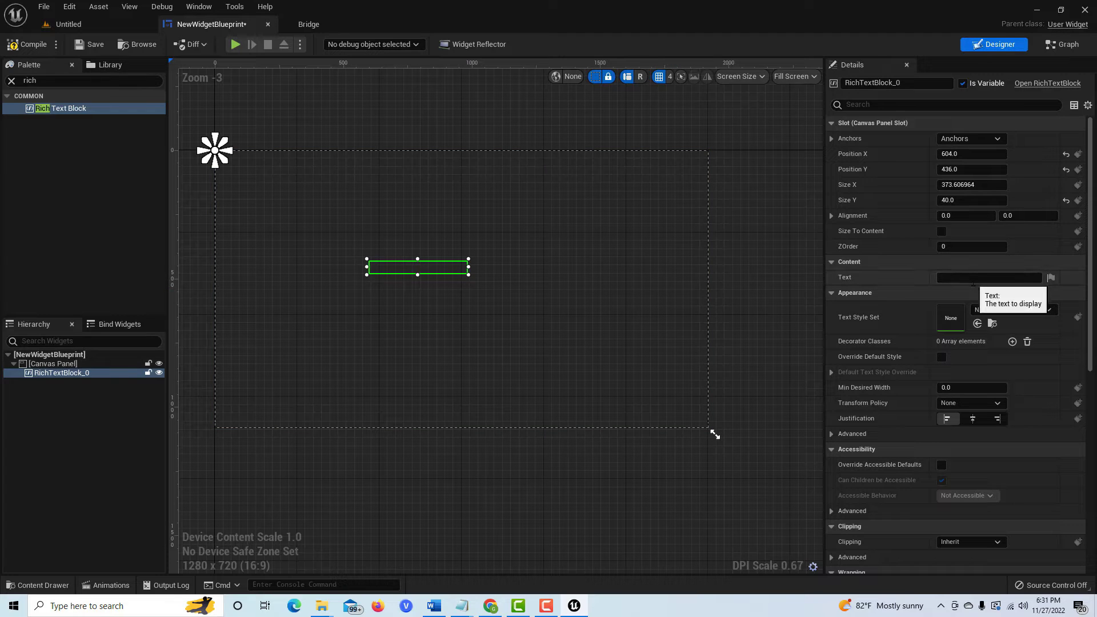
click(972, 278)
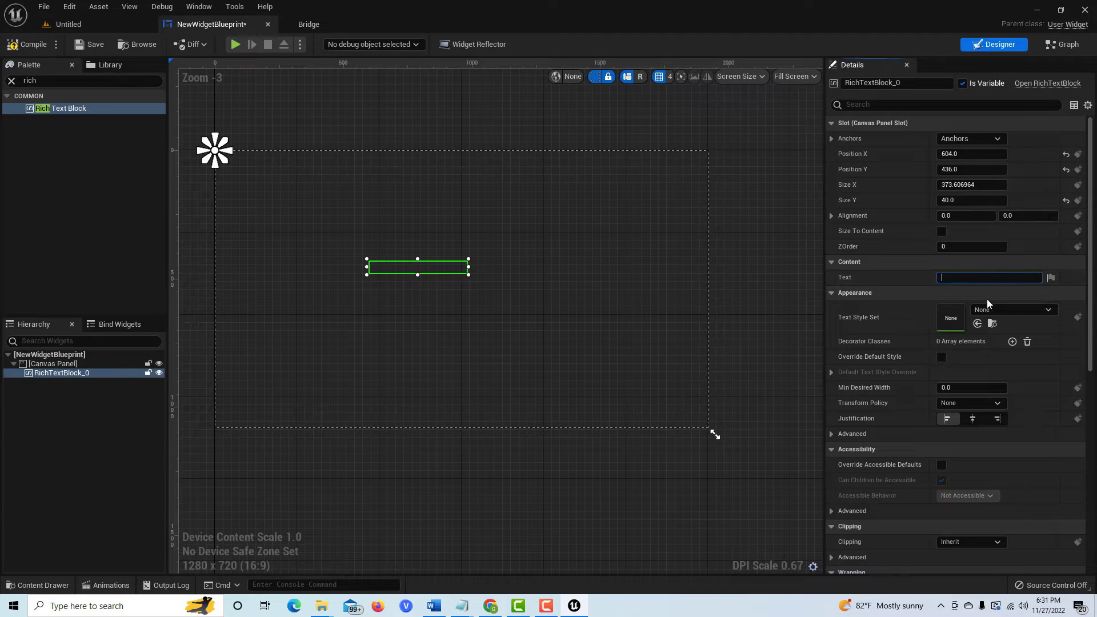
Step: Set the block's text to 'Welcome to Unreal Engine.', enable Size To Content, move it to 508, 444
text(W)
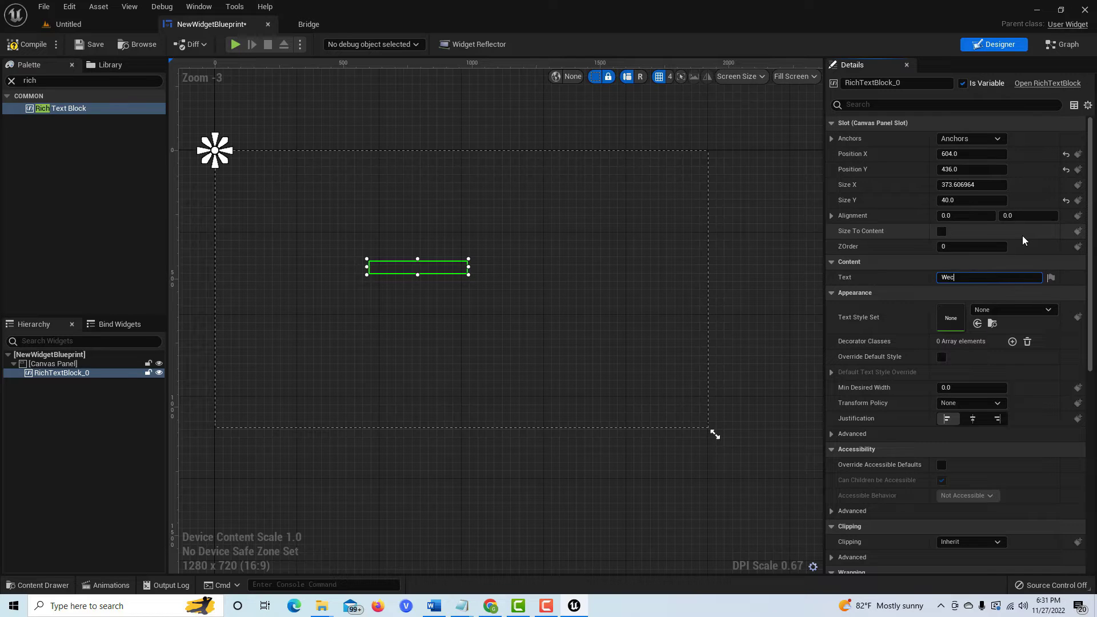
text(elcome to Unreal Engine.)
key(Return)
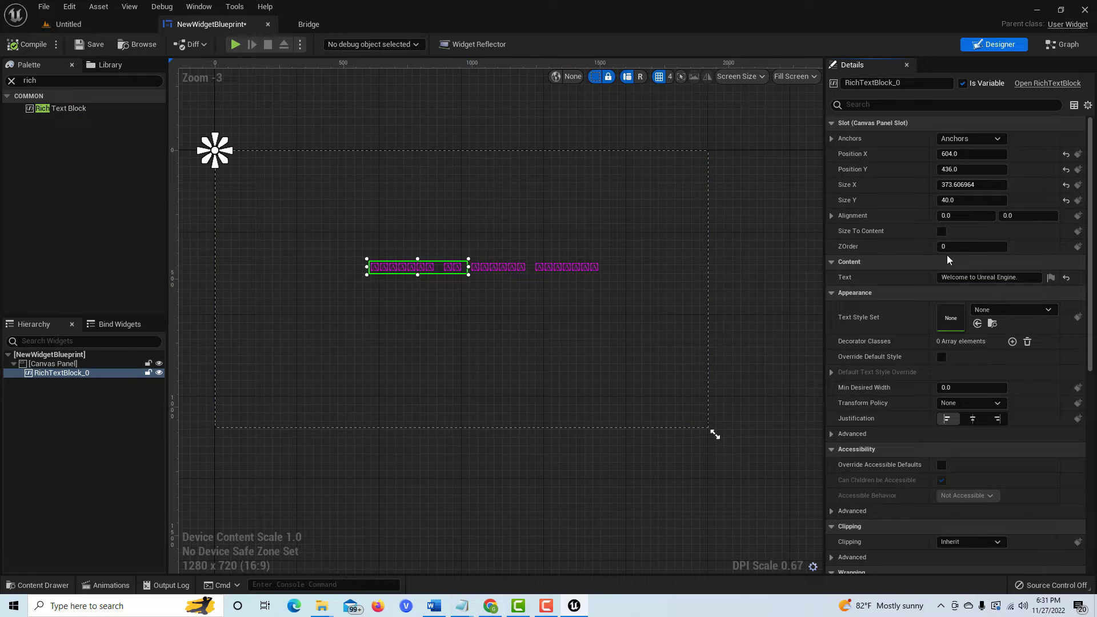
click(942, 231)
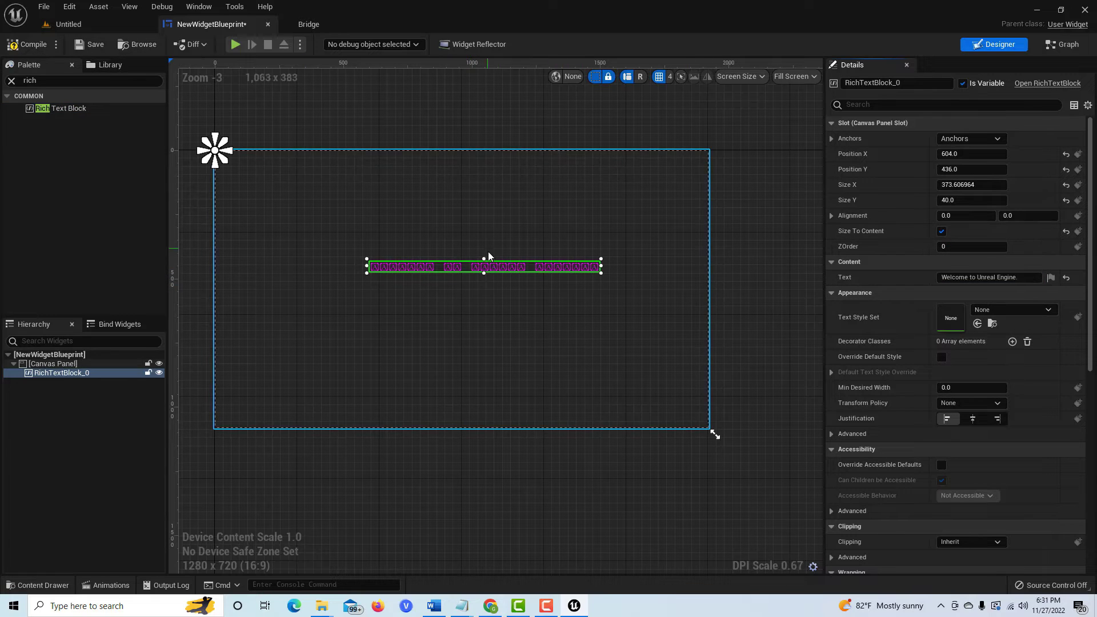
drag(480, 266, 458, 269)
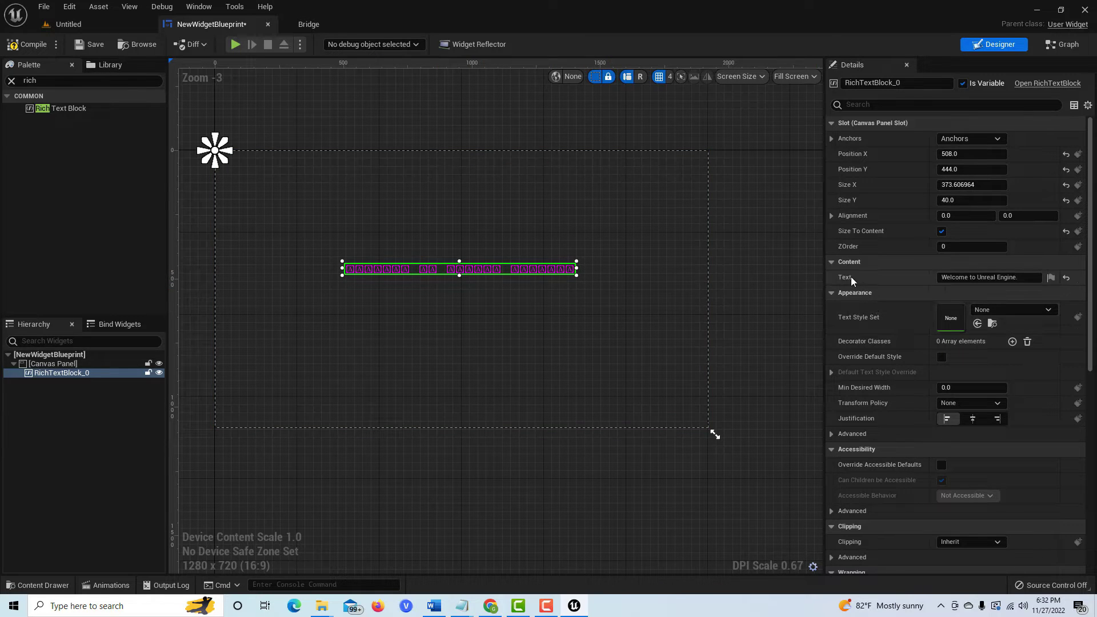
Step: Assign a new RichTextStyleRow data table, NewDataTable, as the Text Style Set and open it
click(1048, 310)
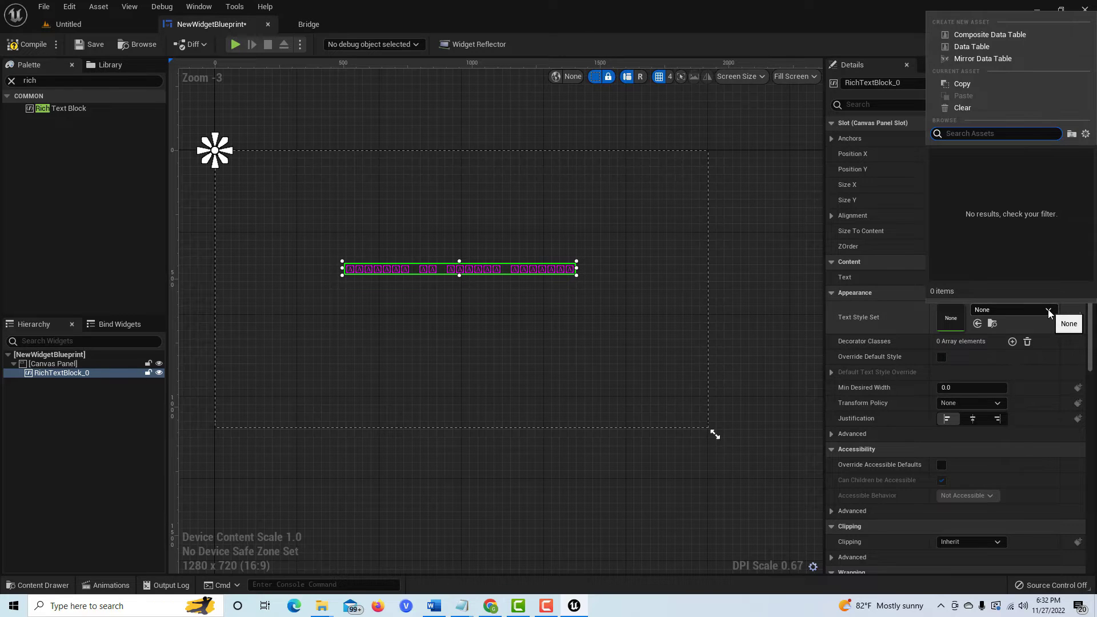
click(1004, 47)
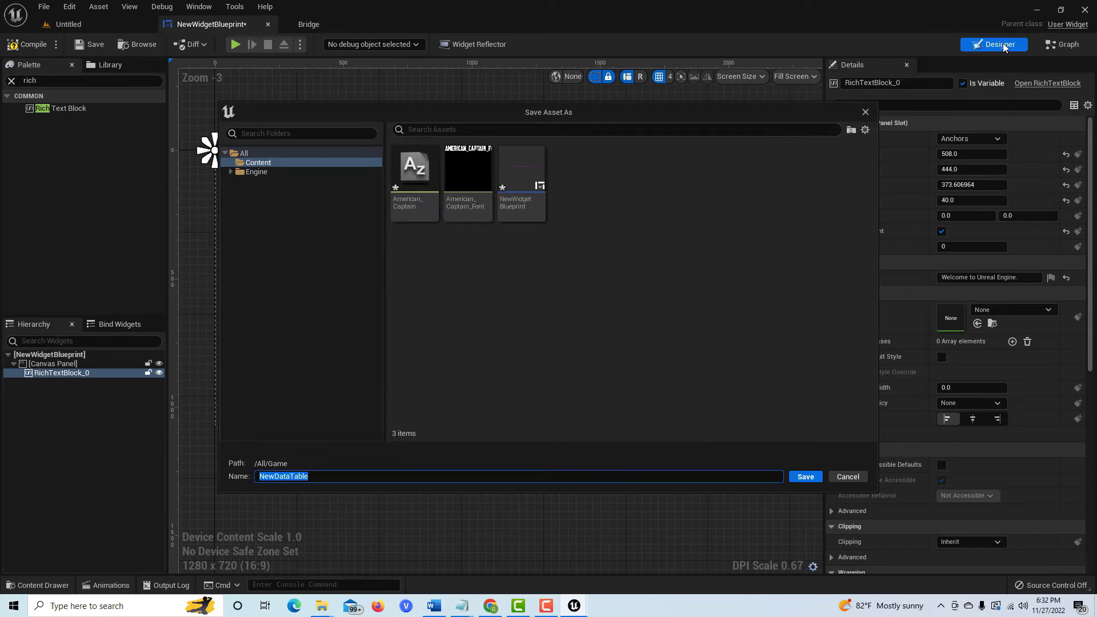
click(811, 477)
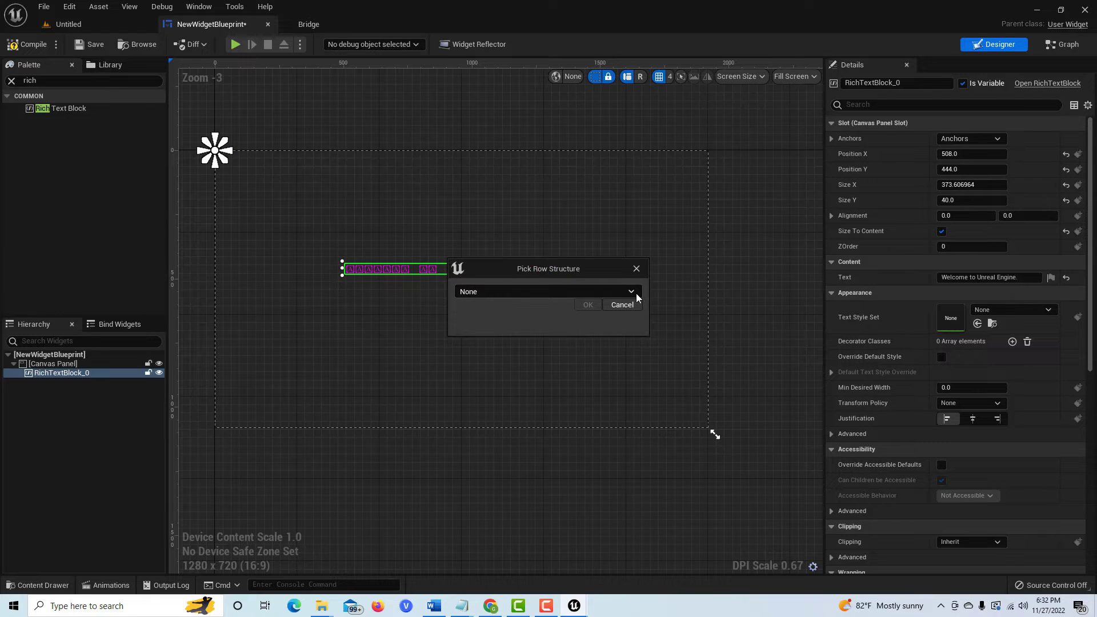
click(631, 293)
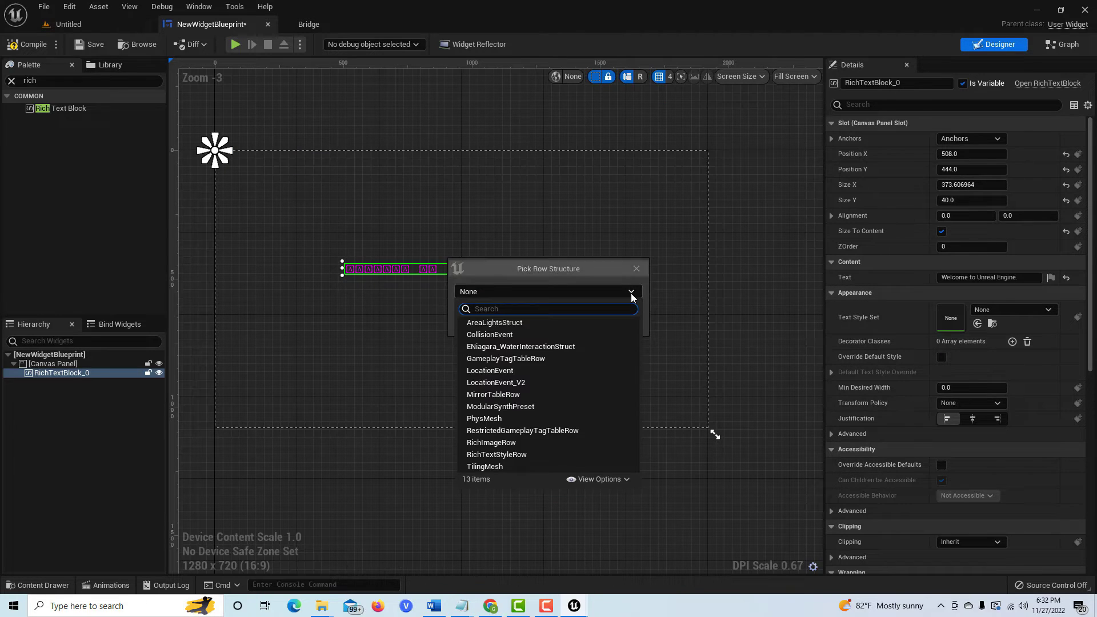
click(516, 455)
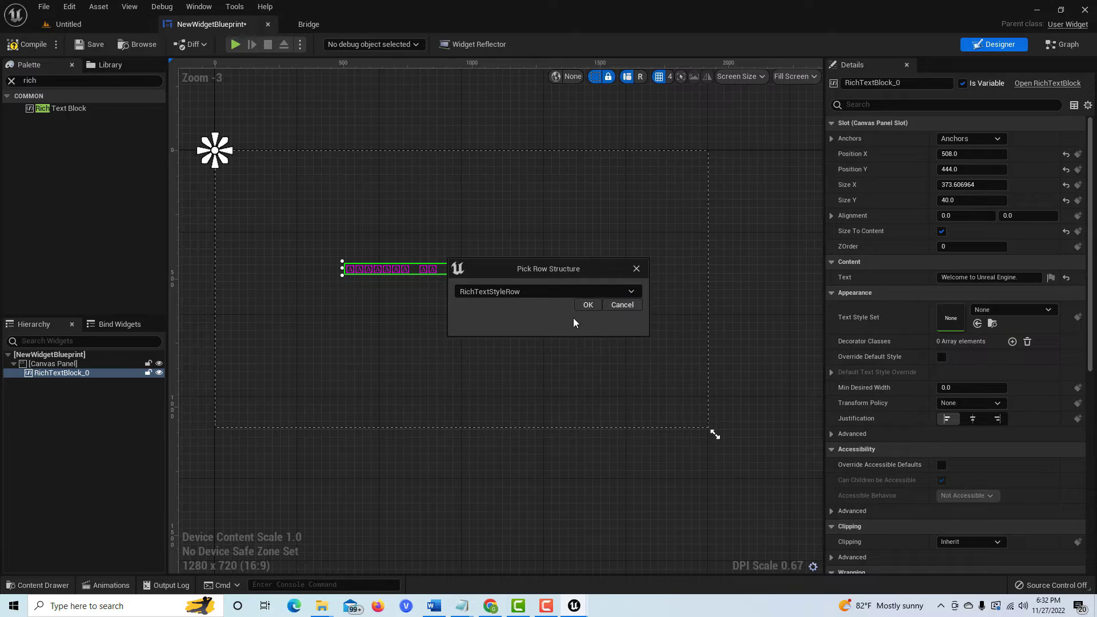
click(587, 305)
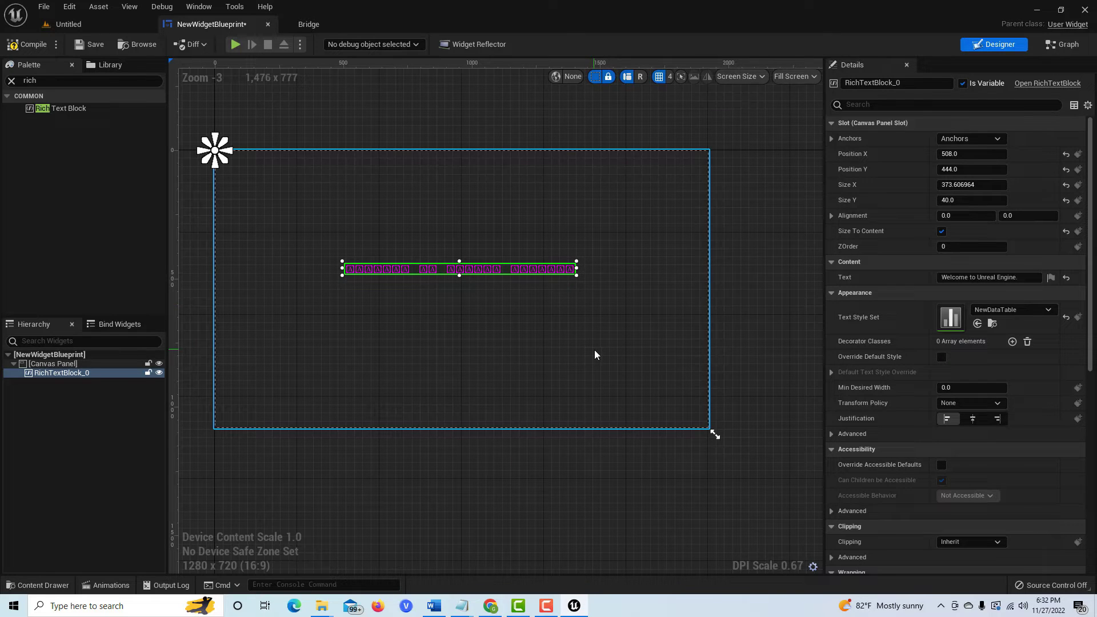
double_click(953, 323)
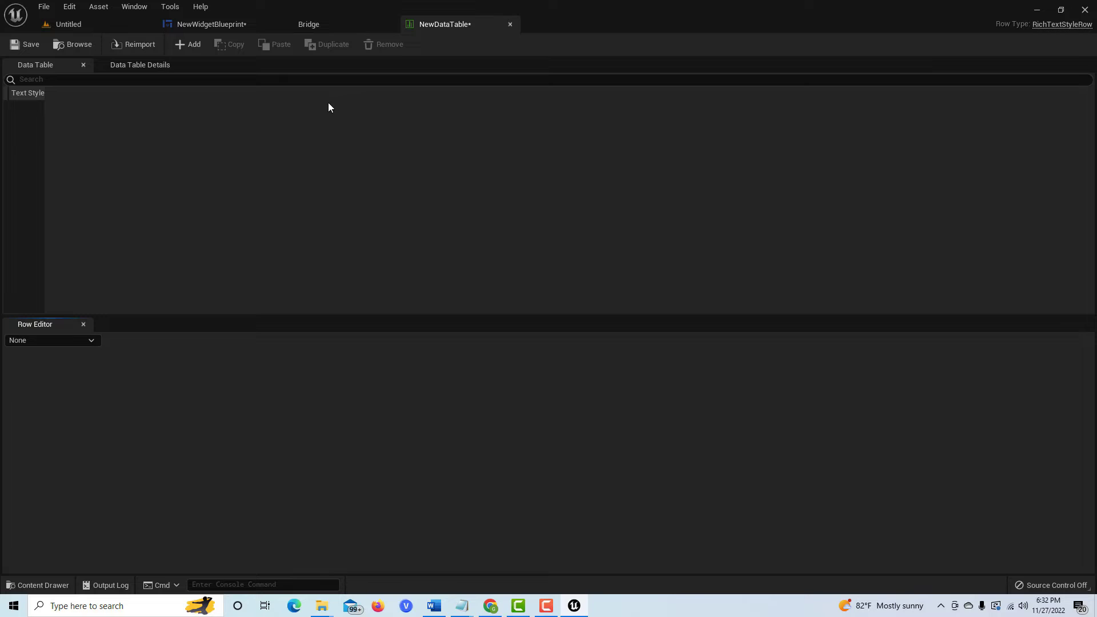
Step: Save NewDataTable and add one row named Default
click(35, 44)
click(193, 46)
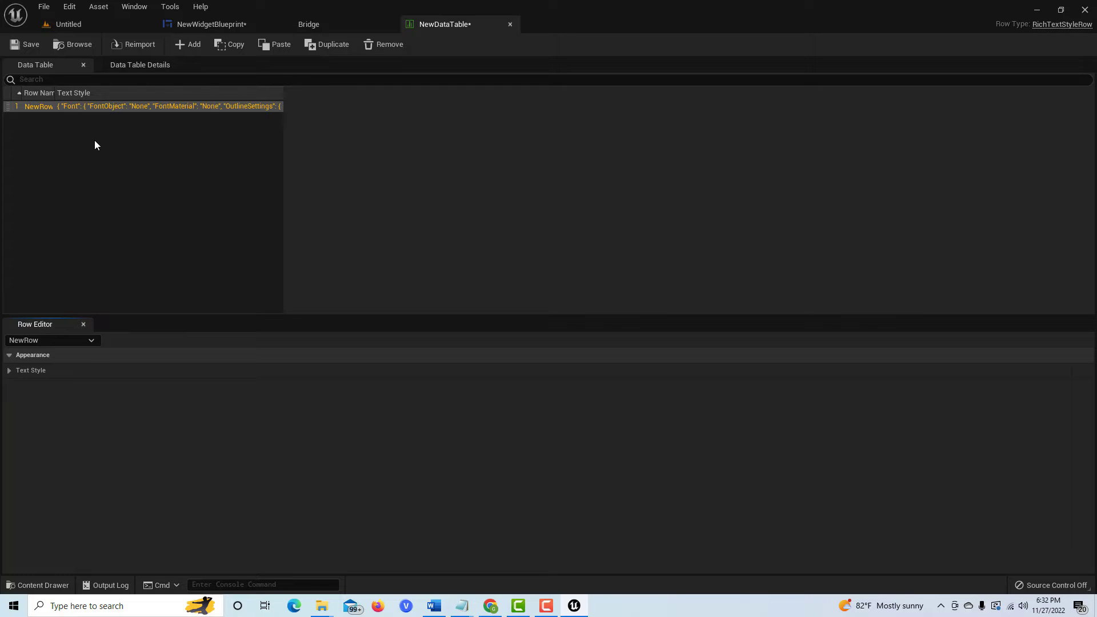
double_click(49, 106)
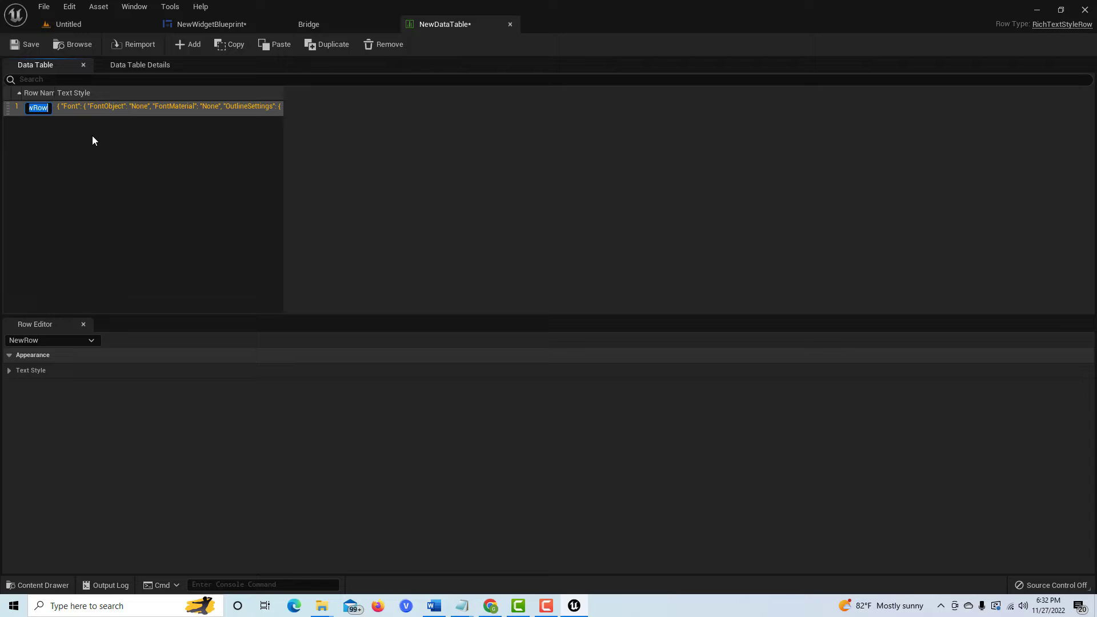
text(Defau)
text(lt)
key(Return)
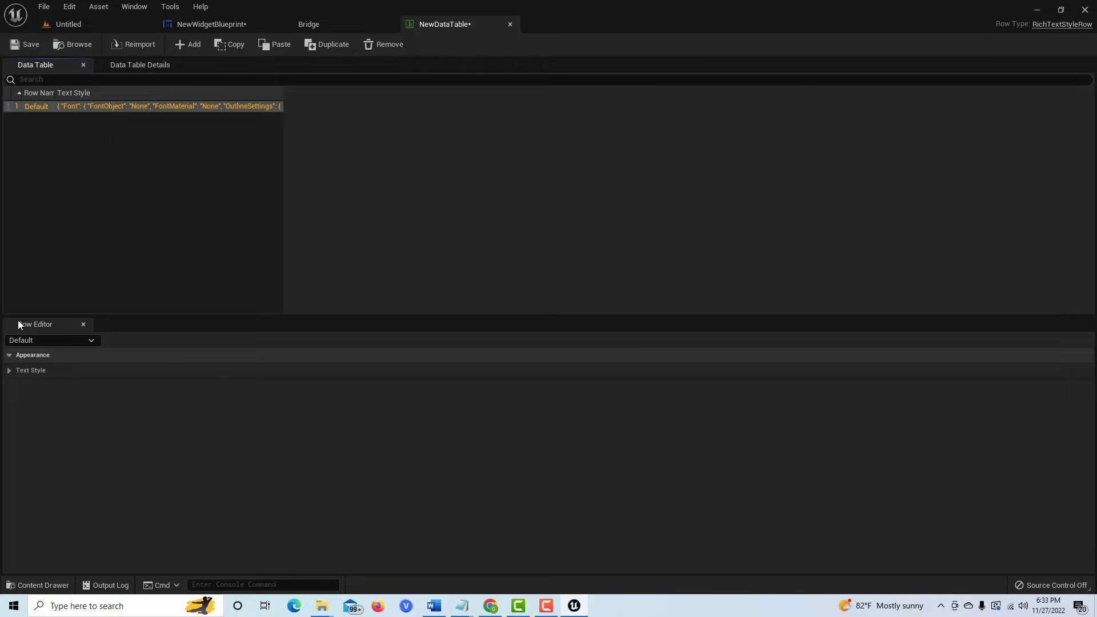
Step: Set the Default style's font family to American_Captain_Font at size 113
click(9, 371)
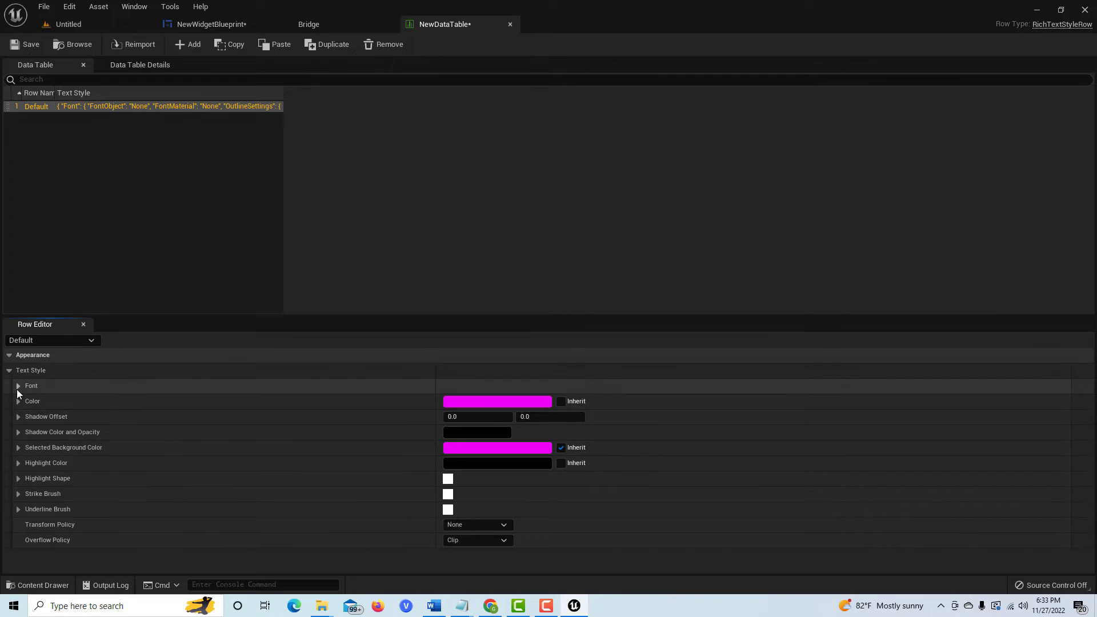
click(18, 386)
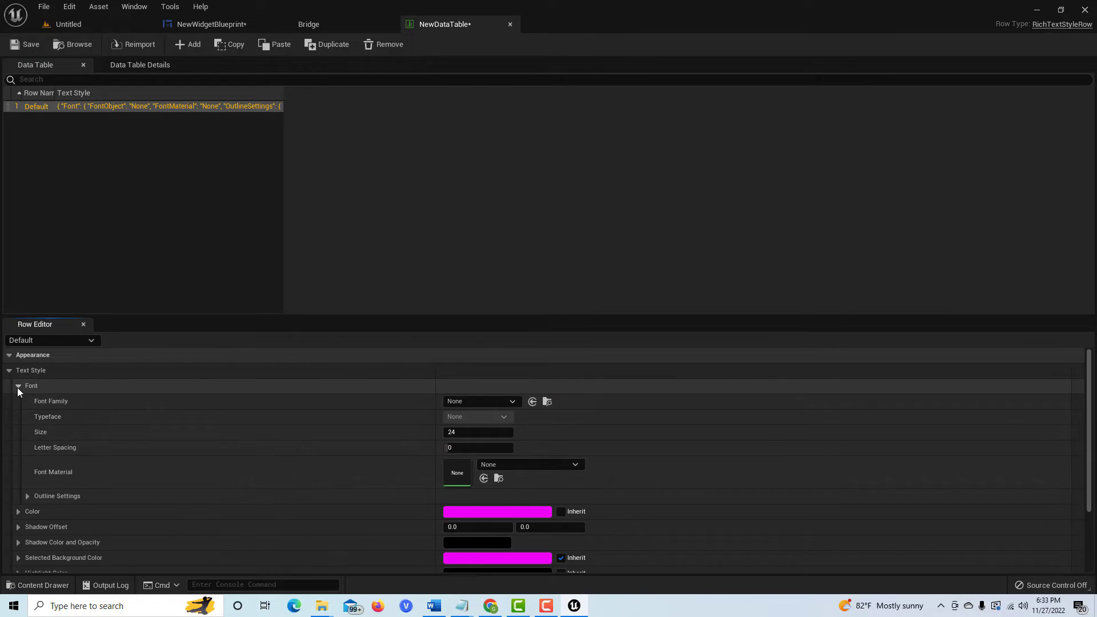
click(511, 401)
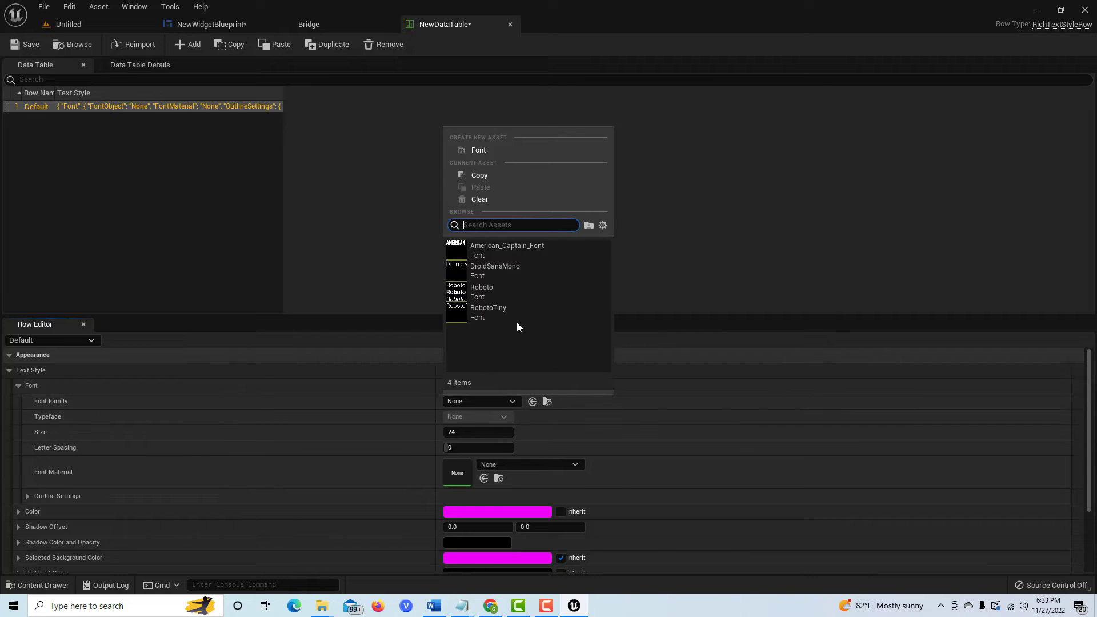
click(519, 246)
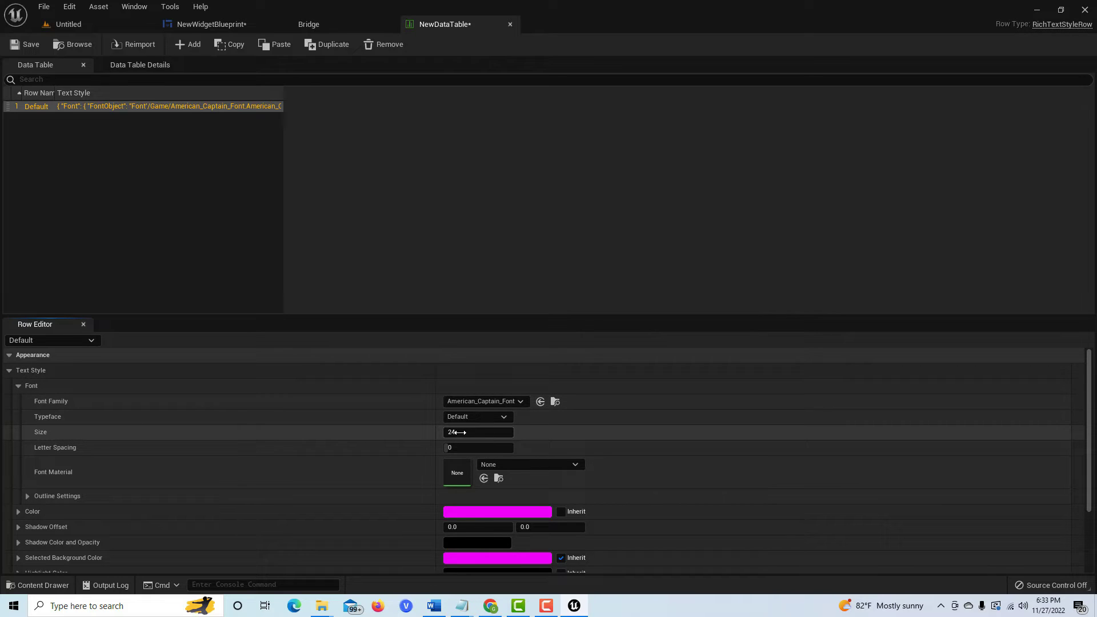
drag(457, 433, 508, 433)
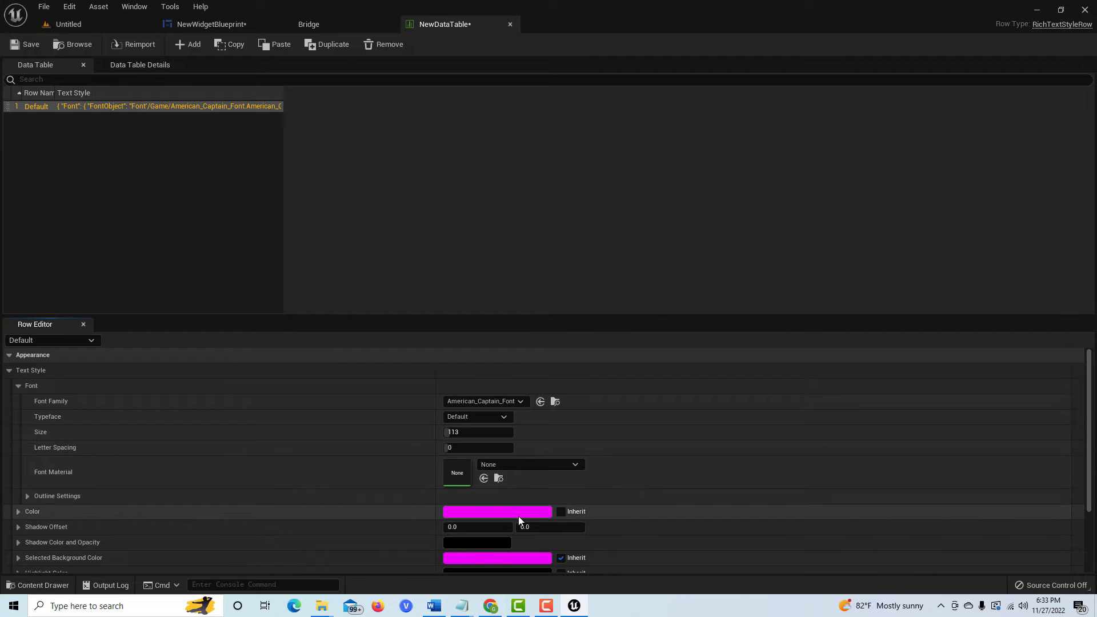
Step: Make the Default style's colour black, then add a second row, NewRow
click(519, 510)
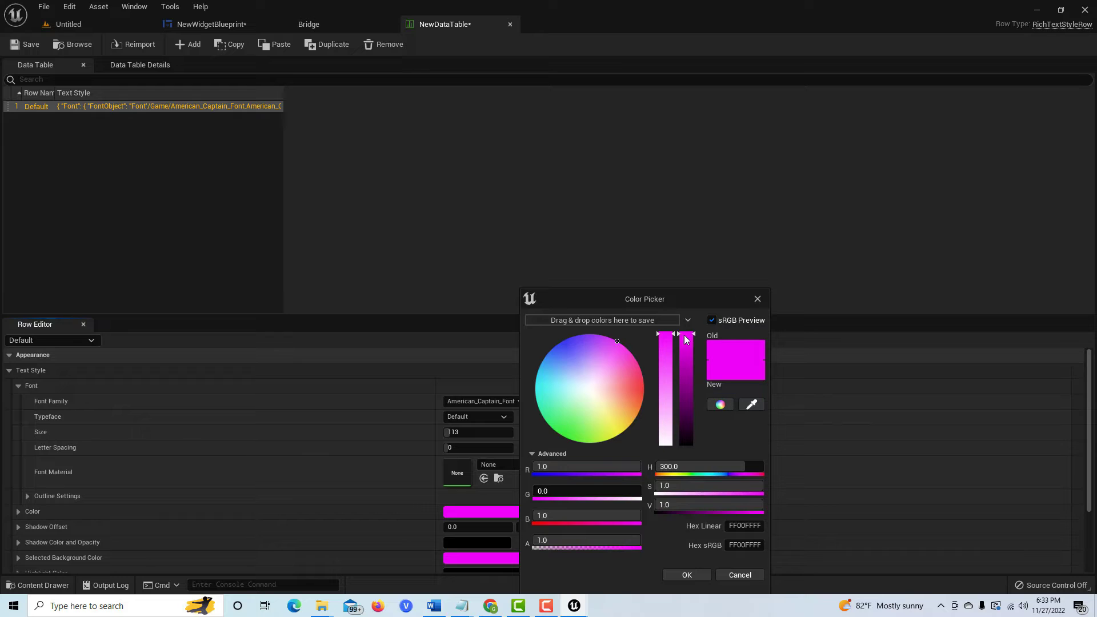
drag(686, 340, 686, 443)
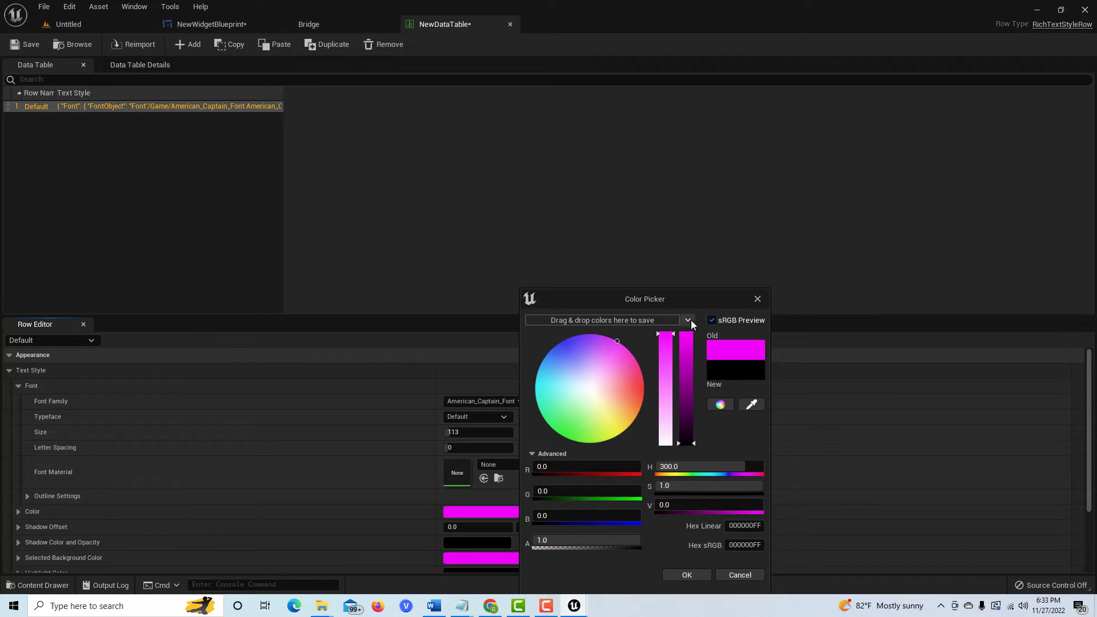
drag(697, 294, 787, 229)
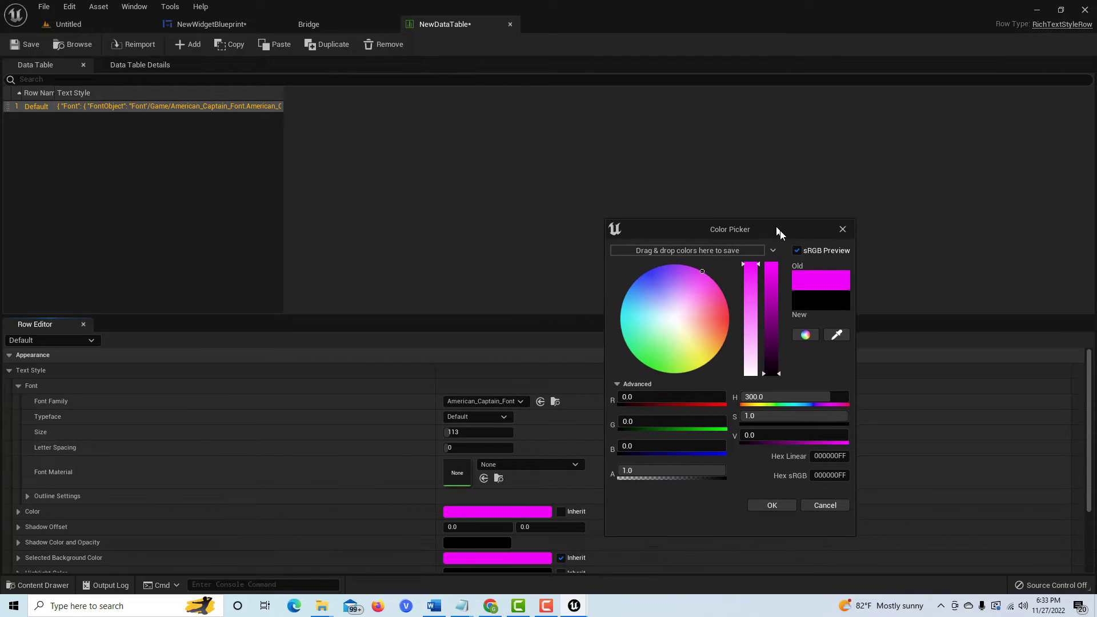
click(778, 510)
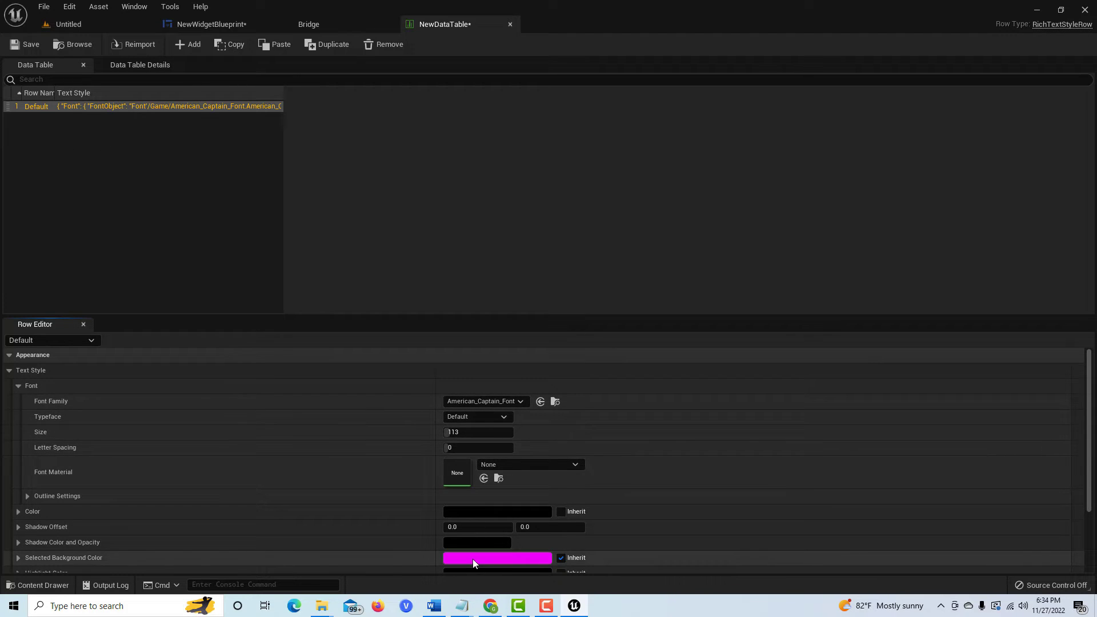
click(183, 39)
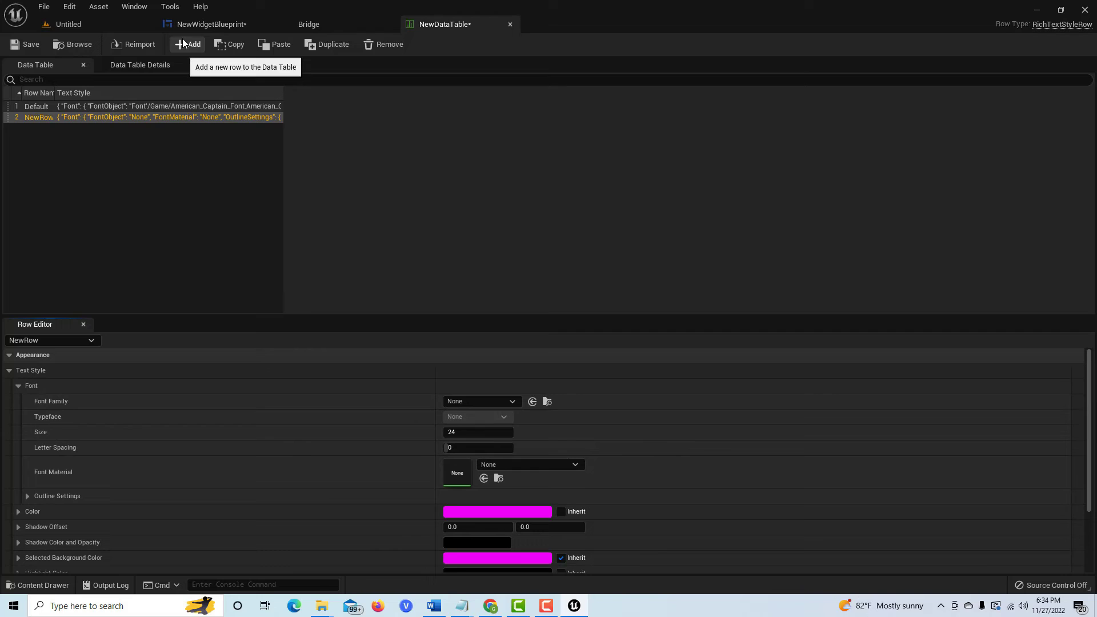
Step: Rename NewDataTable's new second row to 'red' and save the table
click(41, 118)
double_click(42, 117)
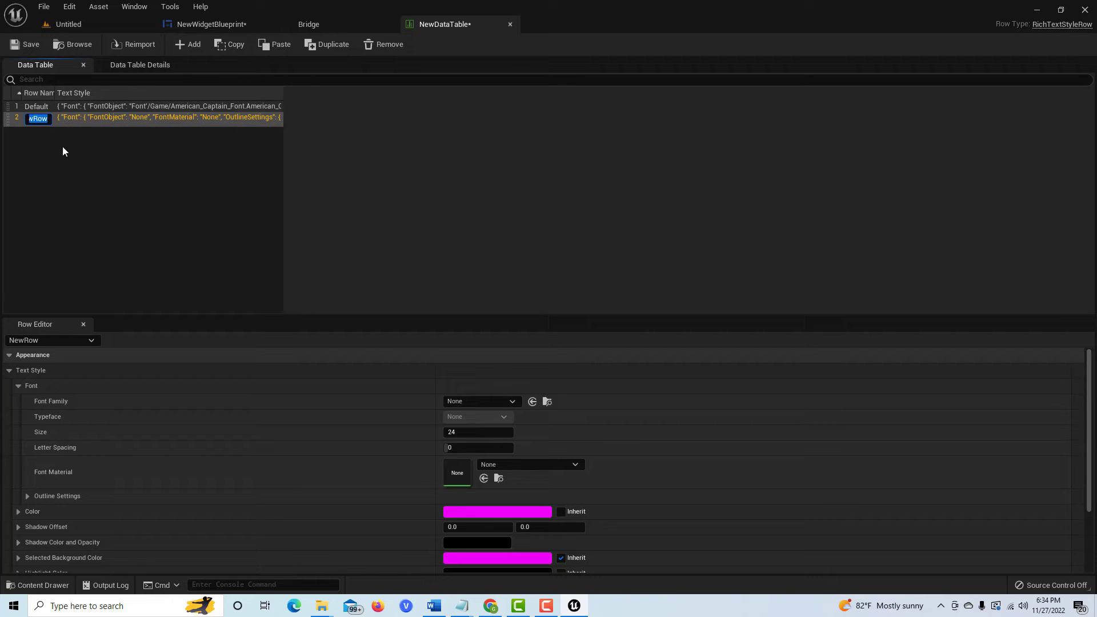
text(red)
key(Return)
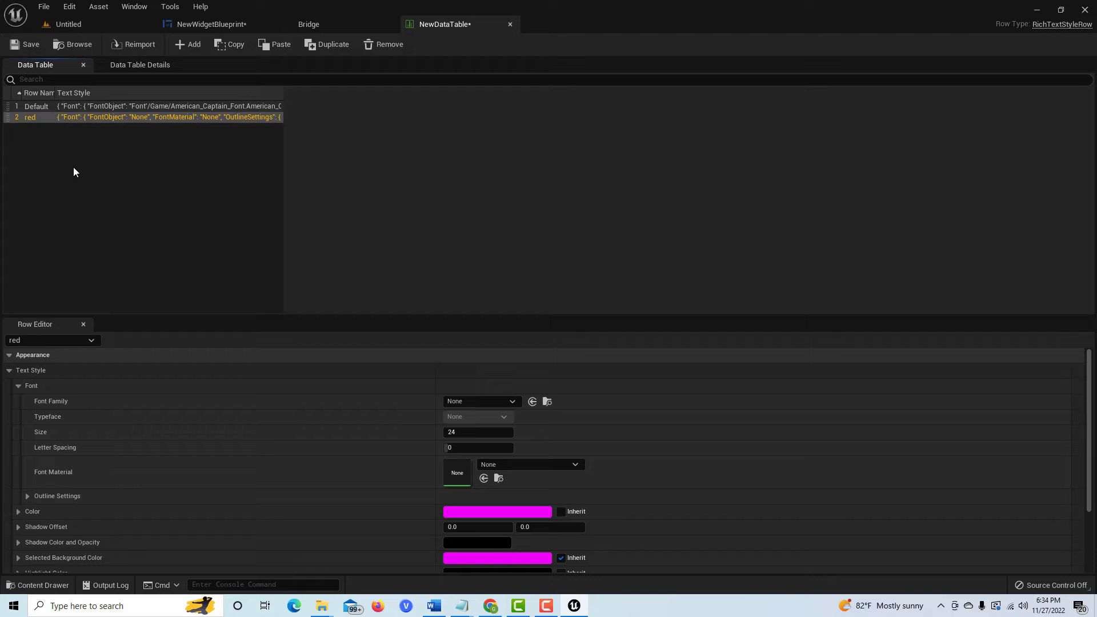
click(28, 45)
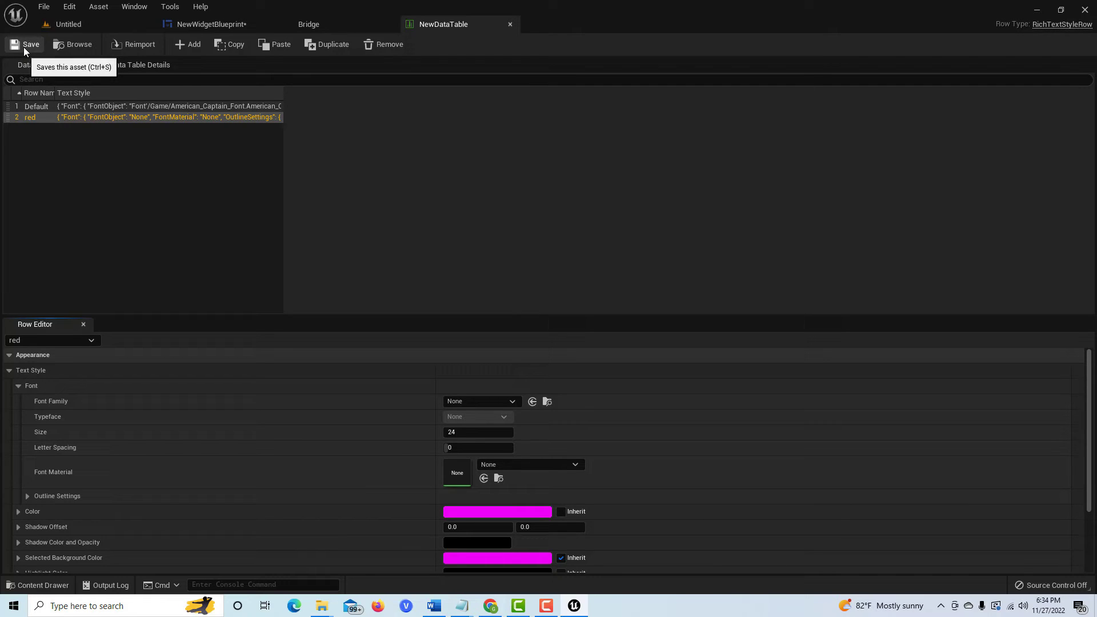
click(215, 23)
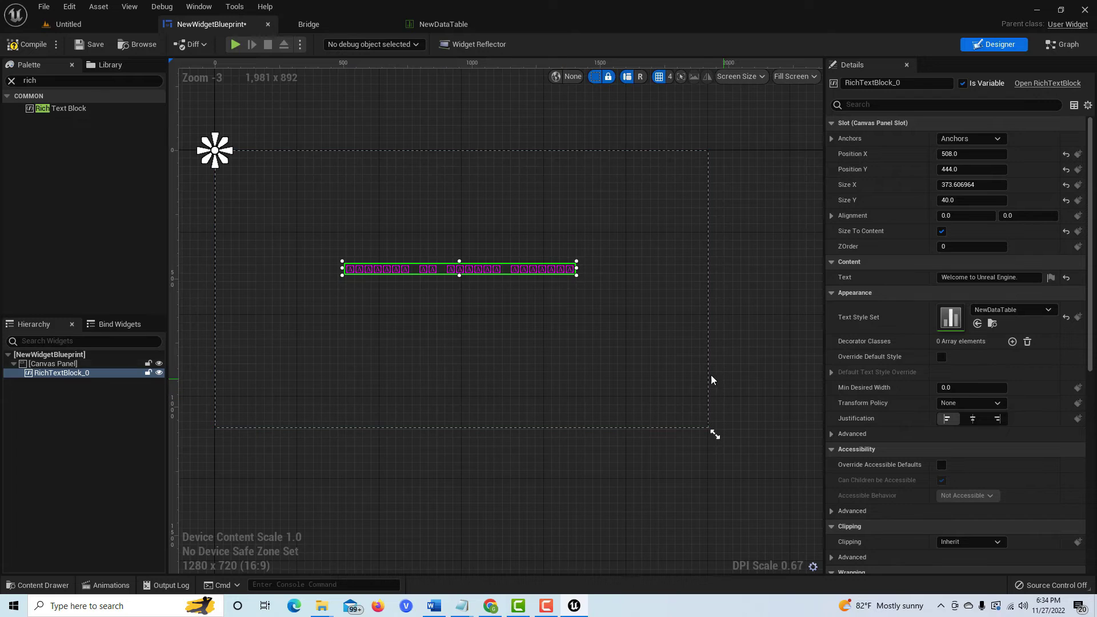
Step: Compile and save the widget, then move the rich text block to X 300, Y 428 and resave
click(20, 45)
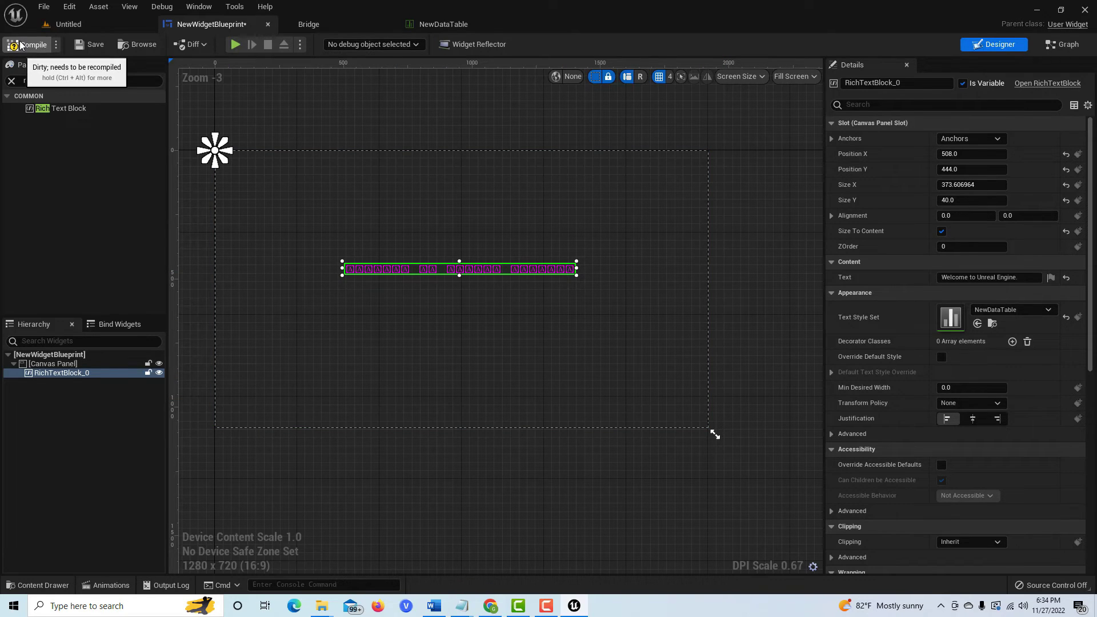
click(84, 46)
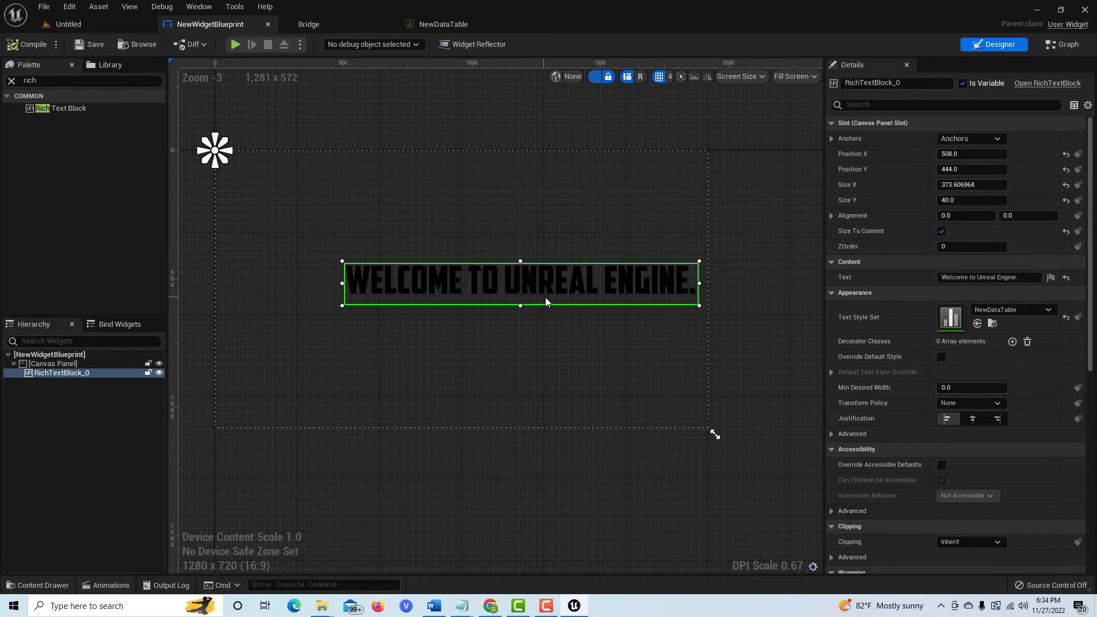
drag(551, 282, 499, 283)
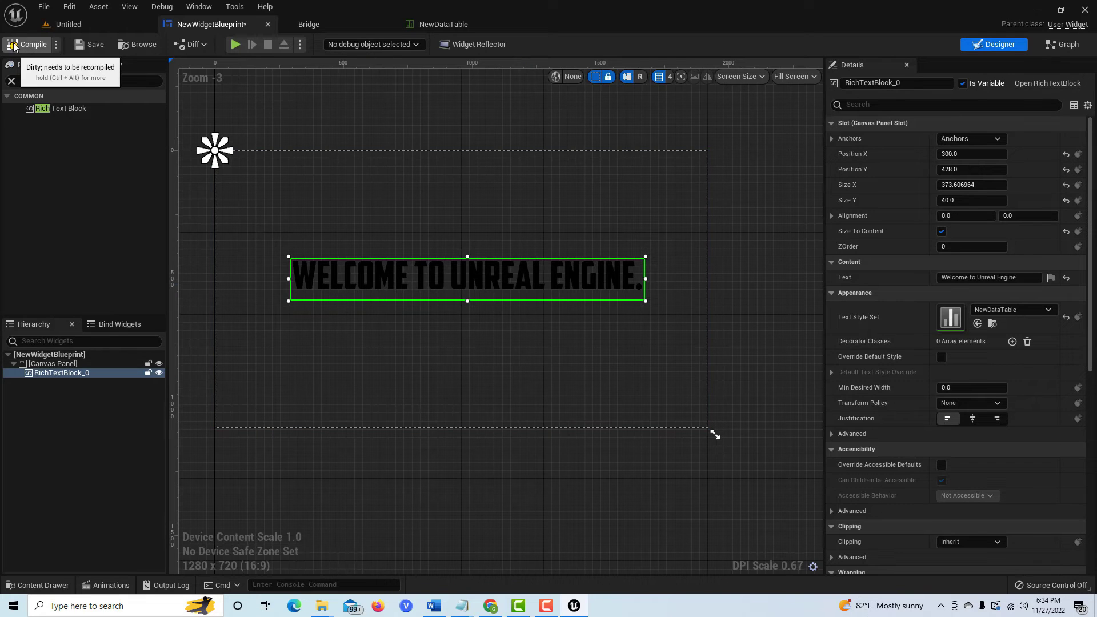
click(79, 46)
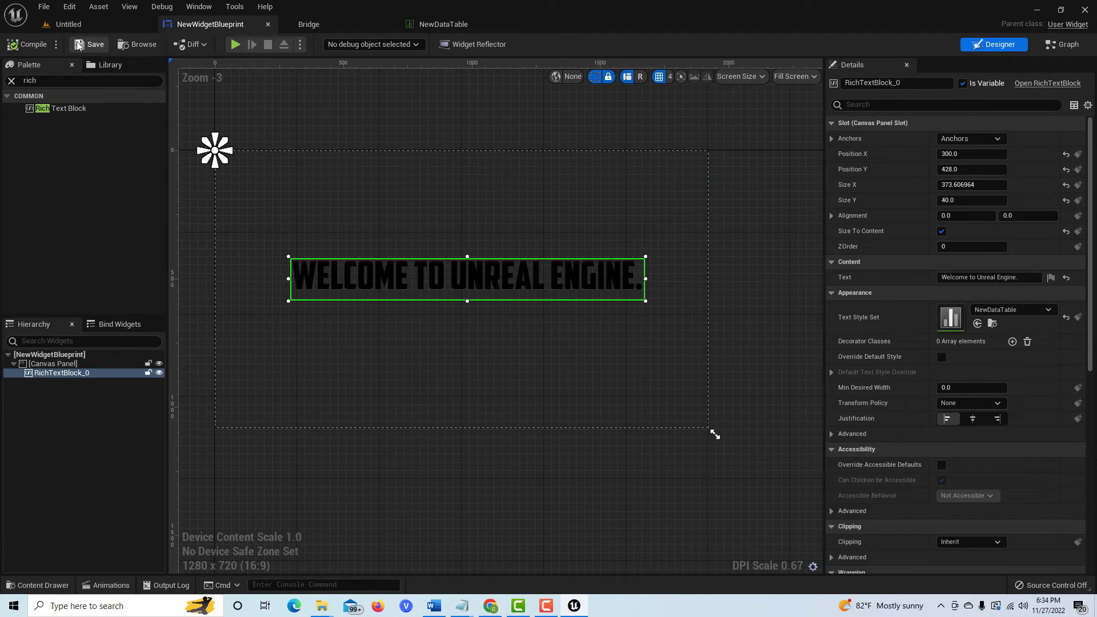
click(82, 22)
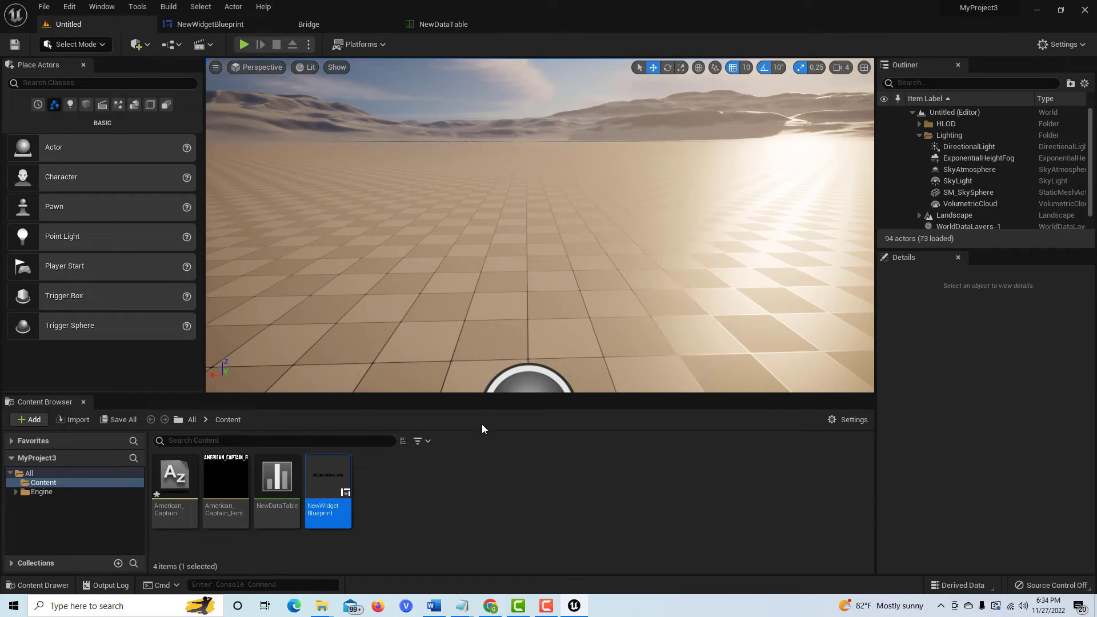
Step: In the Level Blueprint, add a Create Widget node on BeginPlay using class NewWidgetBlueprint
click(178, 46)
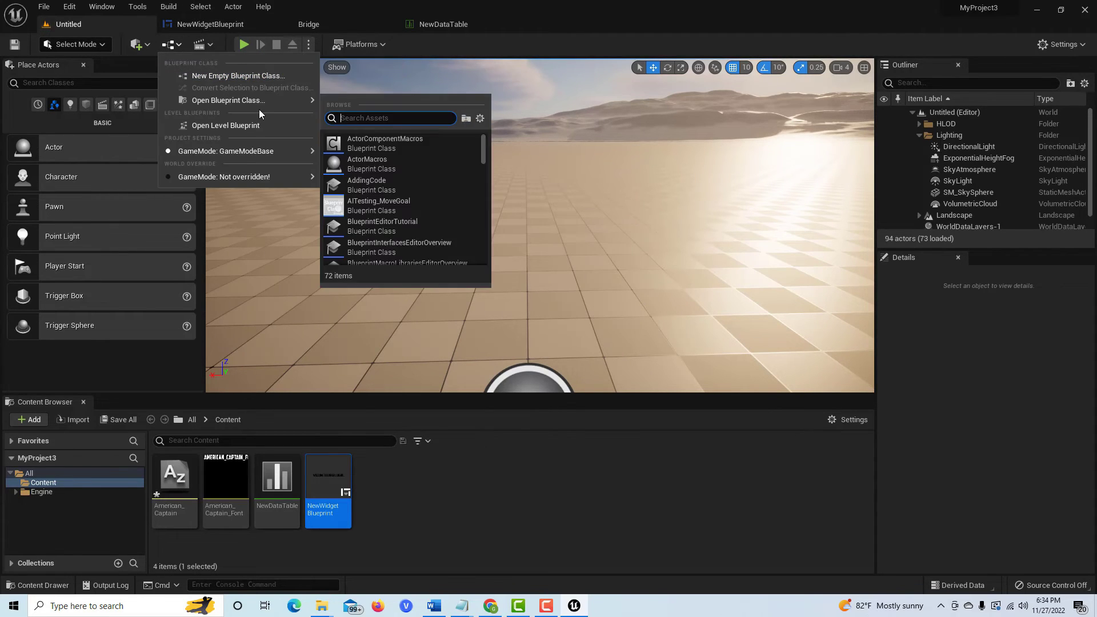
click(245, 122)
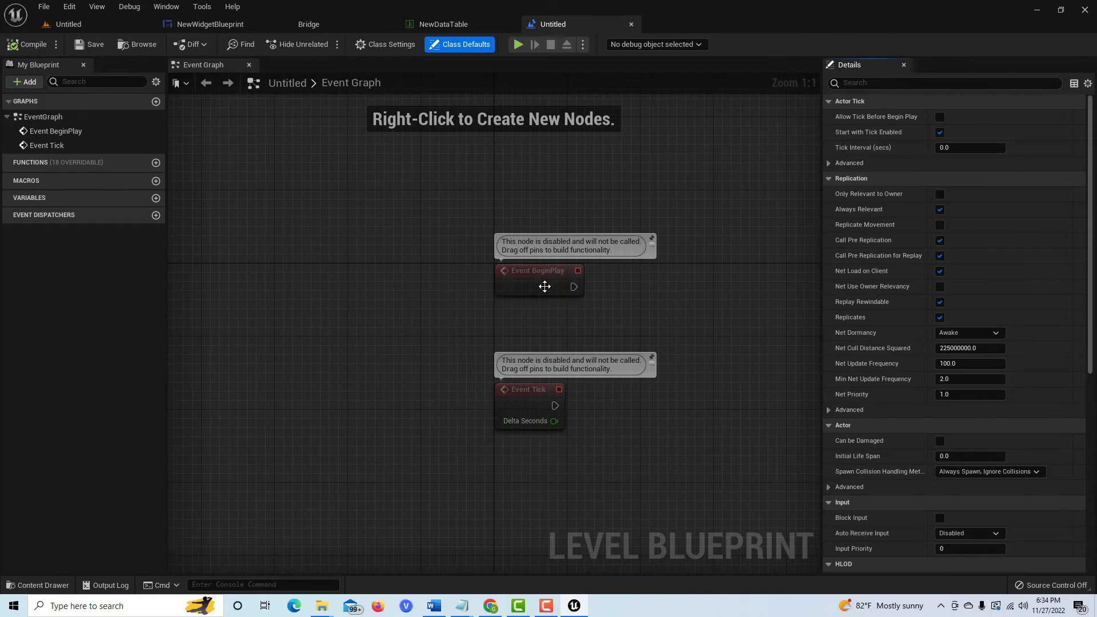
drag(545, 286, 507, 266)
text(create wid)
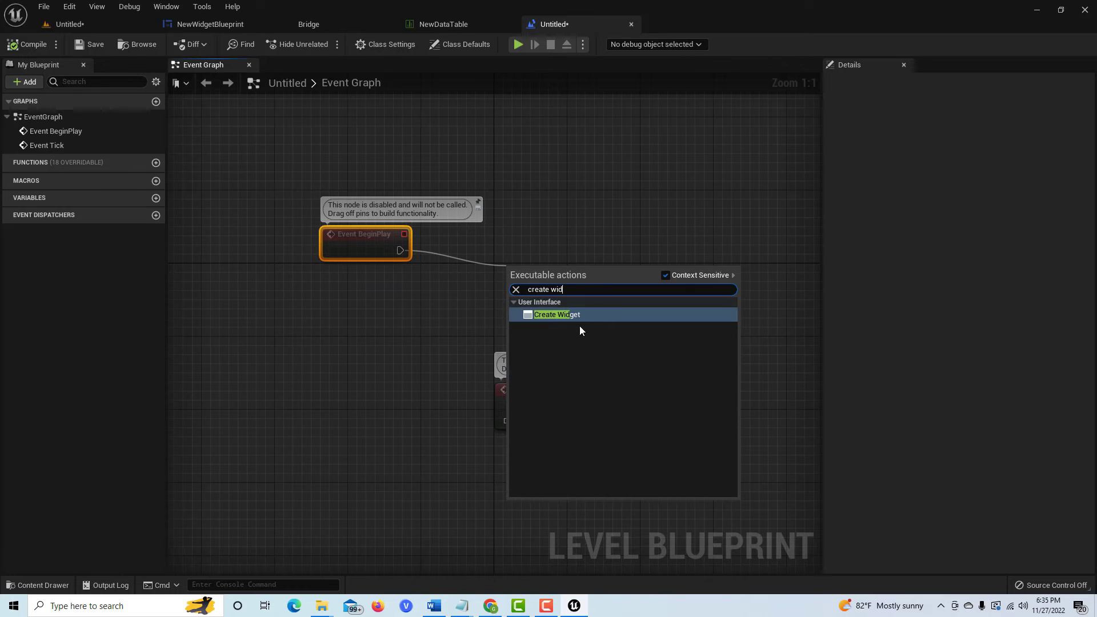
click(575, 315)
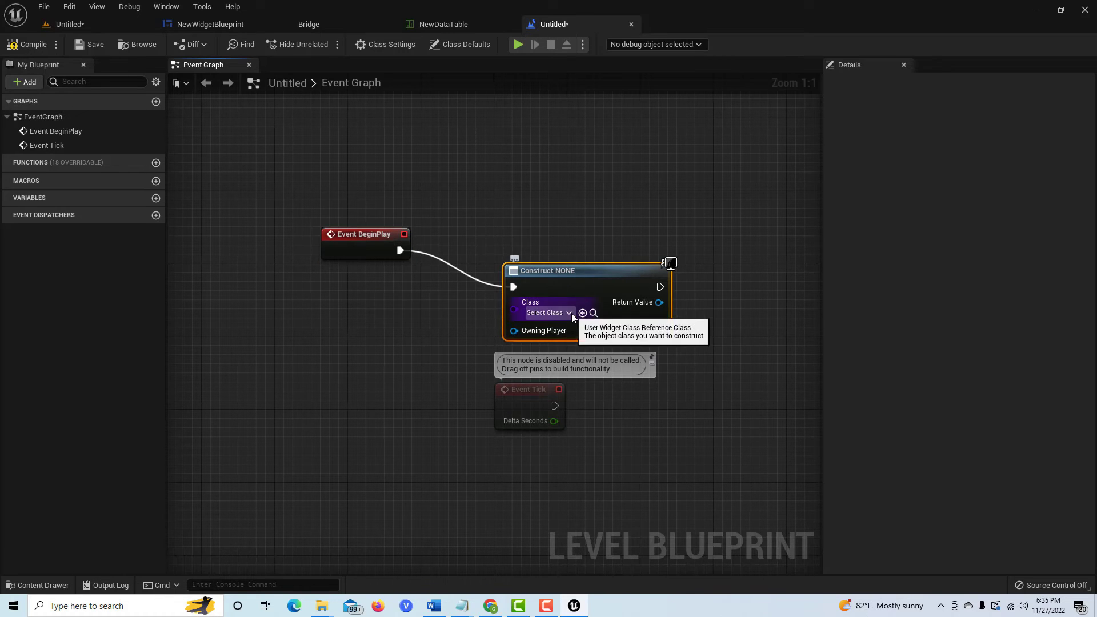
click(570, 313)
click(574, 365)
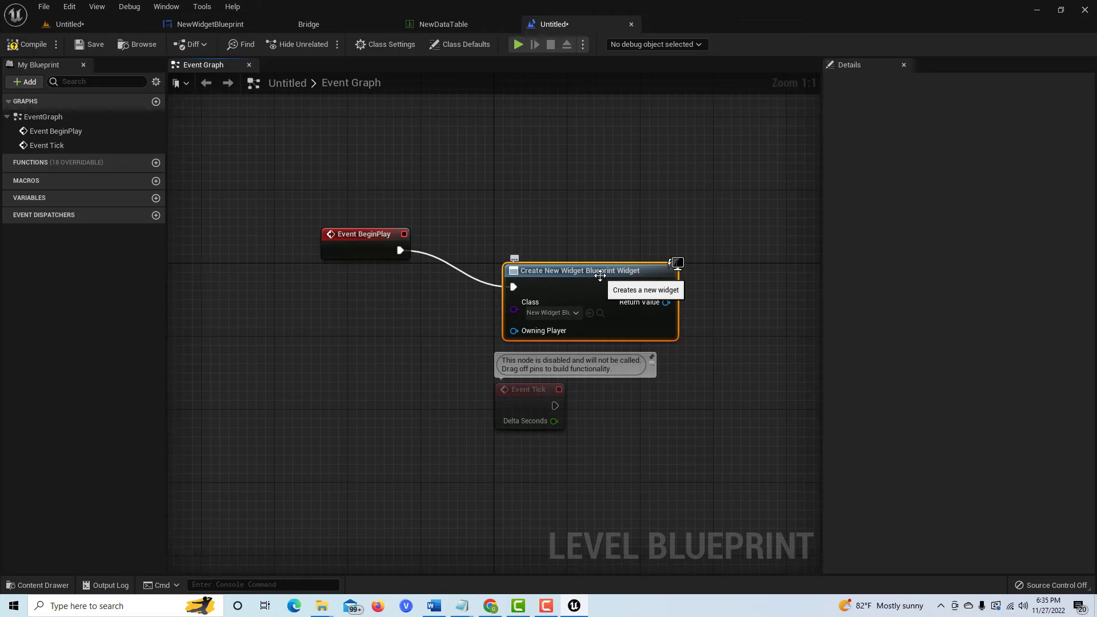
drag(598, 279, 571, 261)
Step: Add an Add to Viewport node targeting the created widget, and save the level
drag(639, 268, 686, 270)
text(add to view)
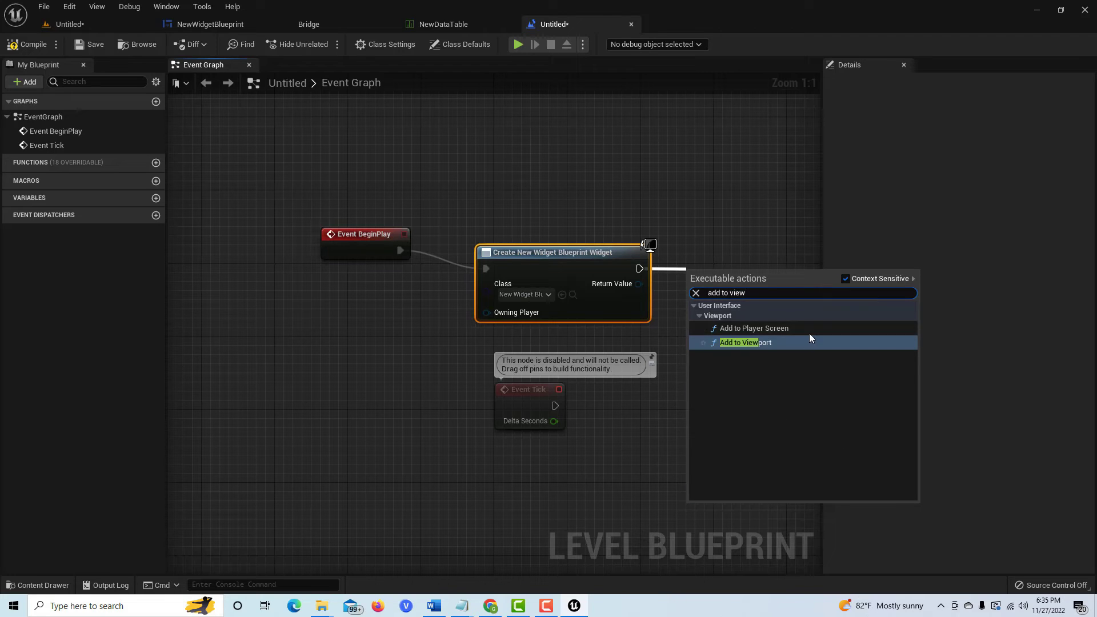
click(809, 341)
drag(639, 284, 697, 320)
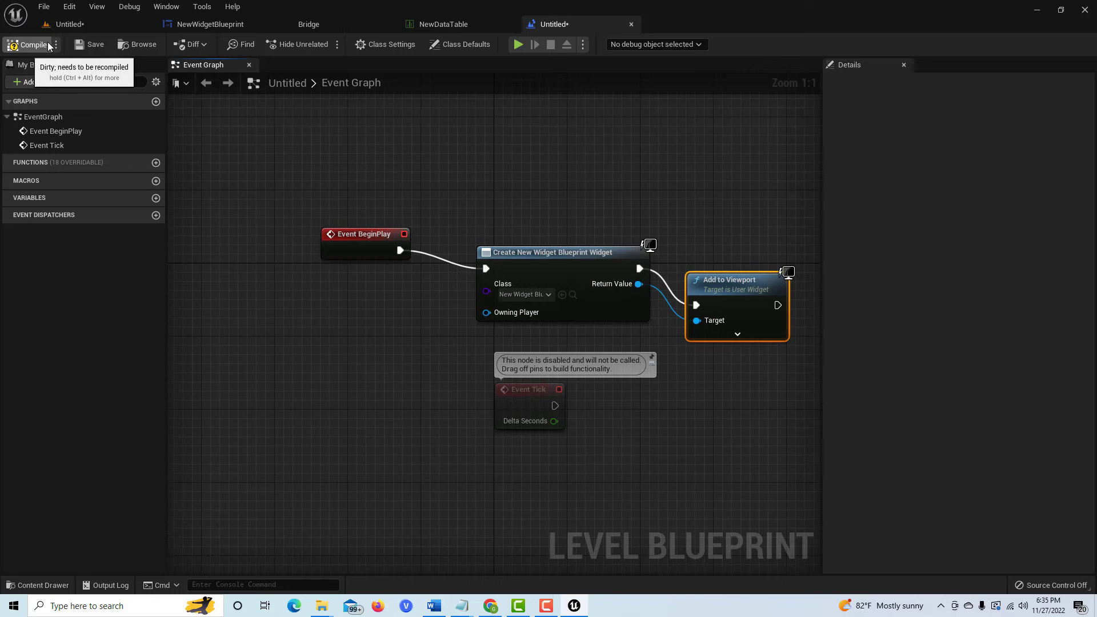
click(88, 44)
click(817, 478)
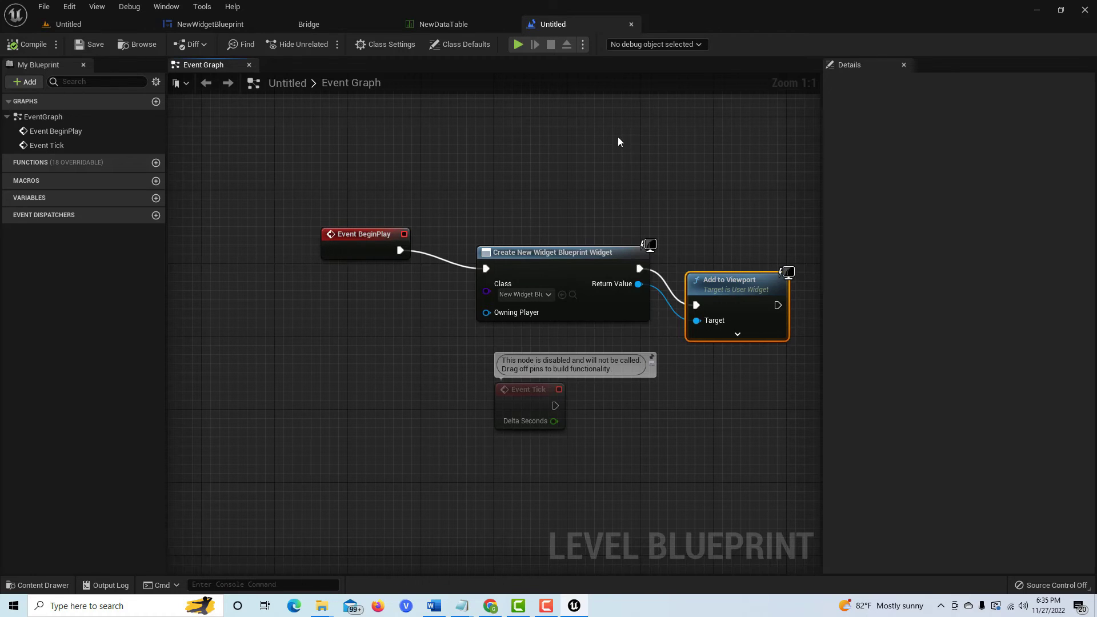
Step: Play the level in the editor to test the widget, then stop
click(83, 22)
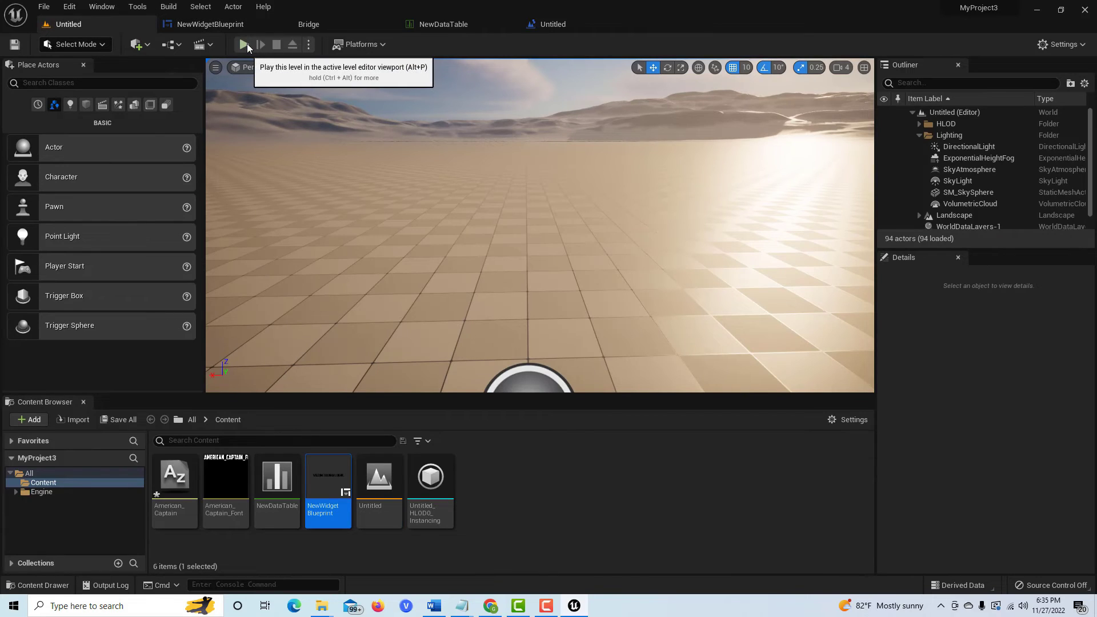
key(alt+p)
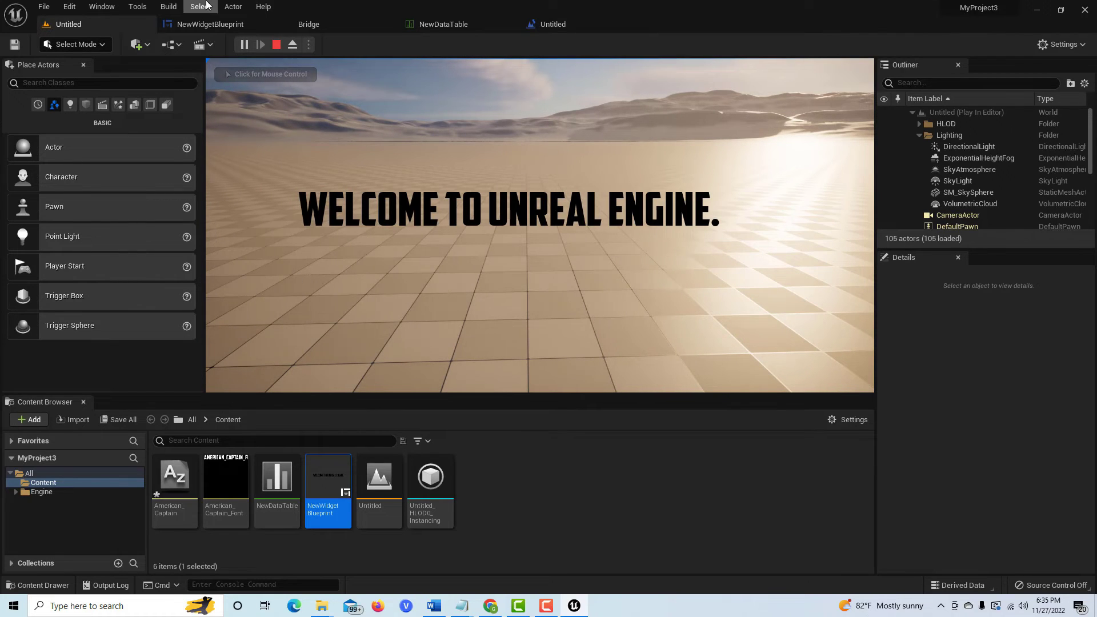
click(275, 47)
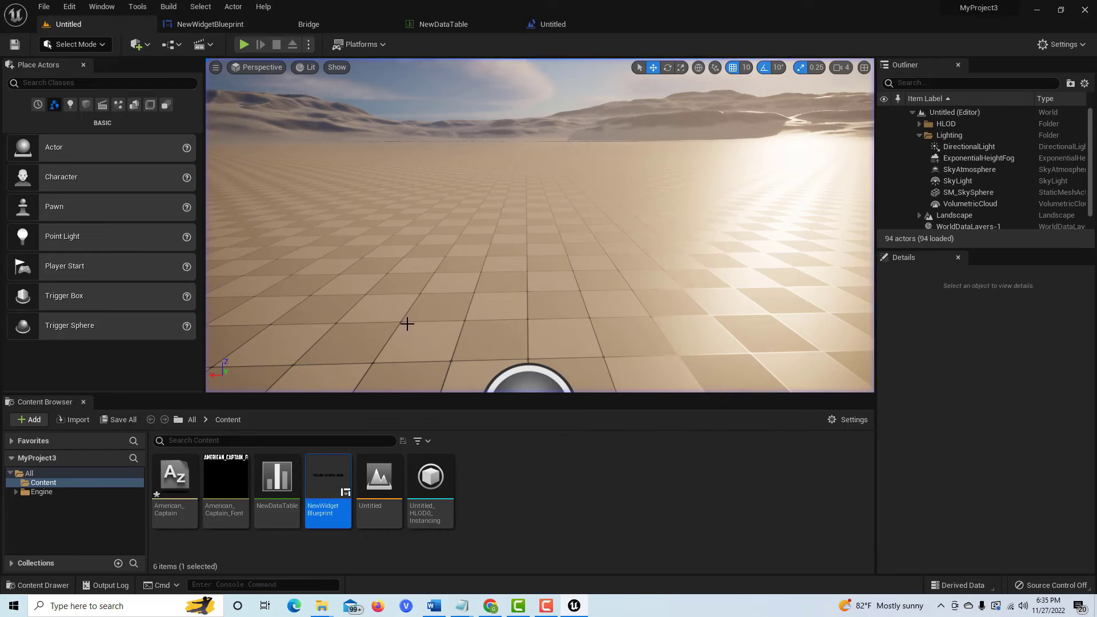
click(211, 25)
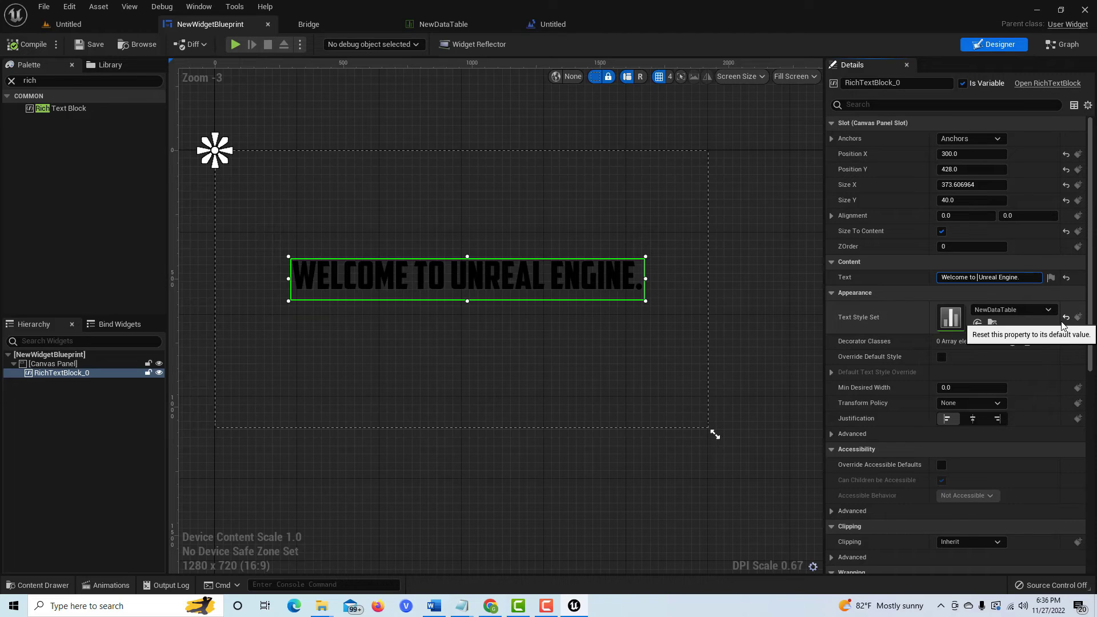
Step: Wrap 'Unreal' in the rich text with a <red> … </> tag and compile the widget
text(<red>)
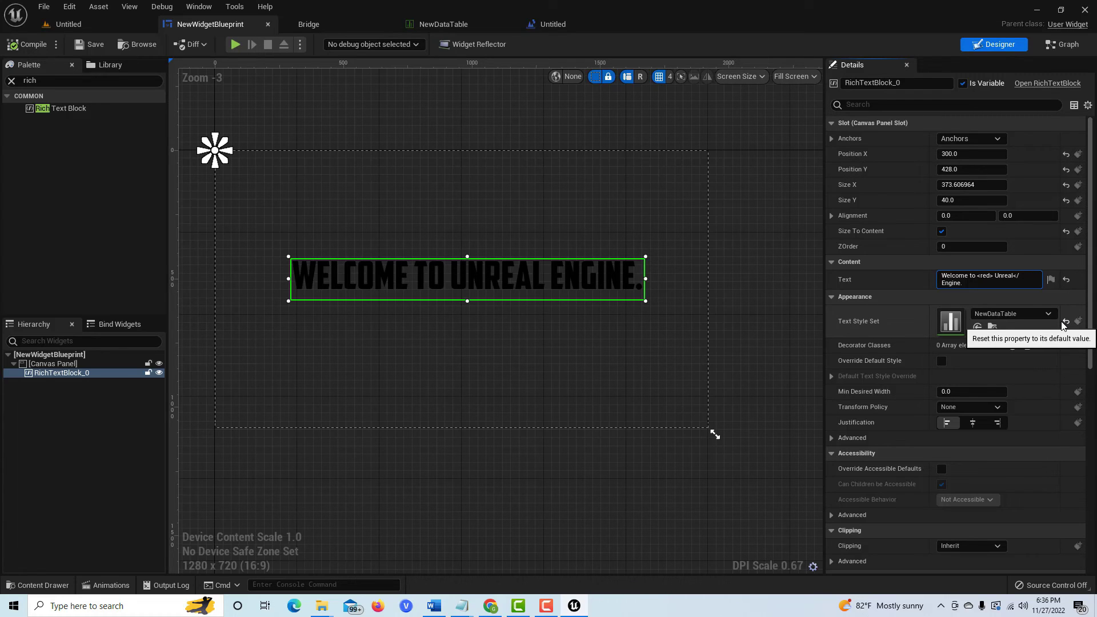
click(89, 45)
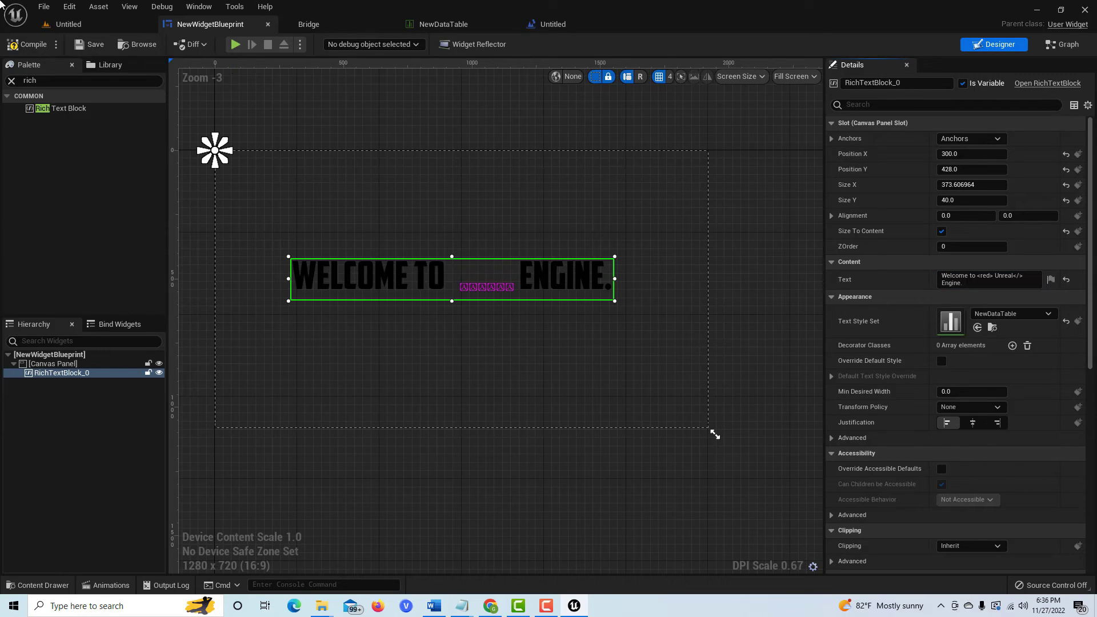
click(22, 45)
click(92, 43)
double_click(952, 321)
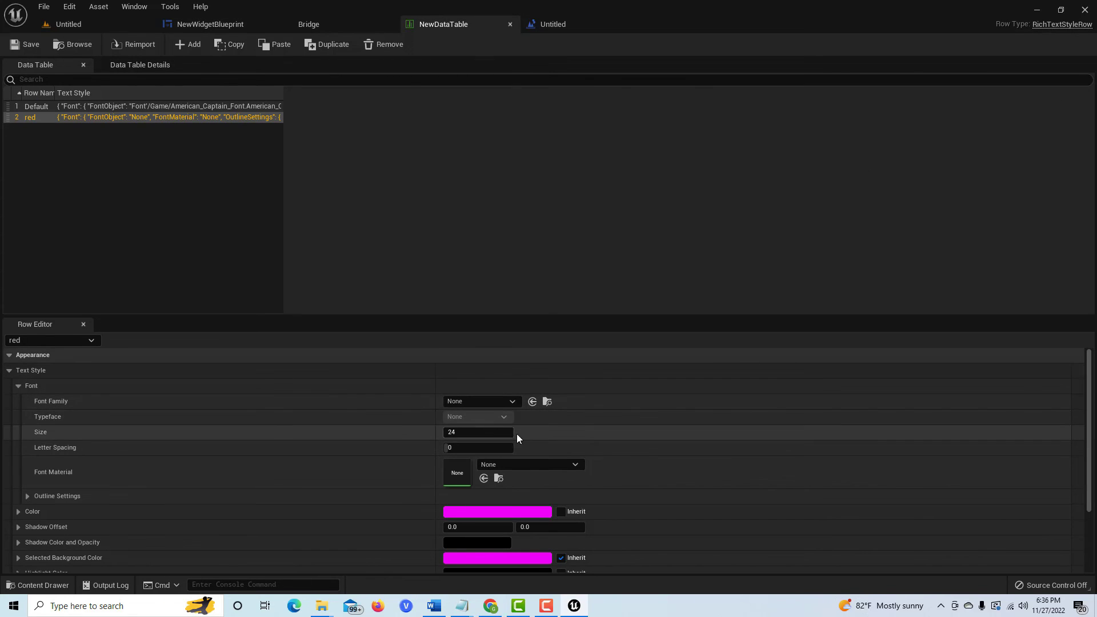
Step: Give the red style American_Captain_Font at size 113, save the table, and recompile the widget
click(512, 402)
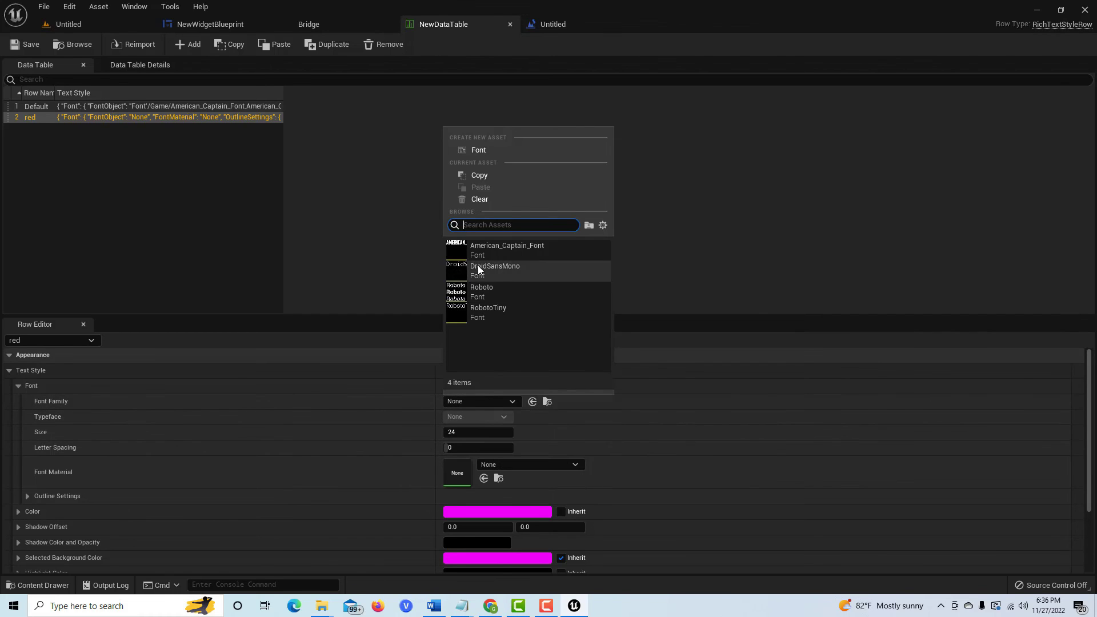
click(475, 246)
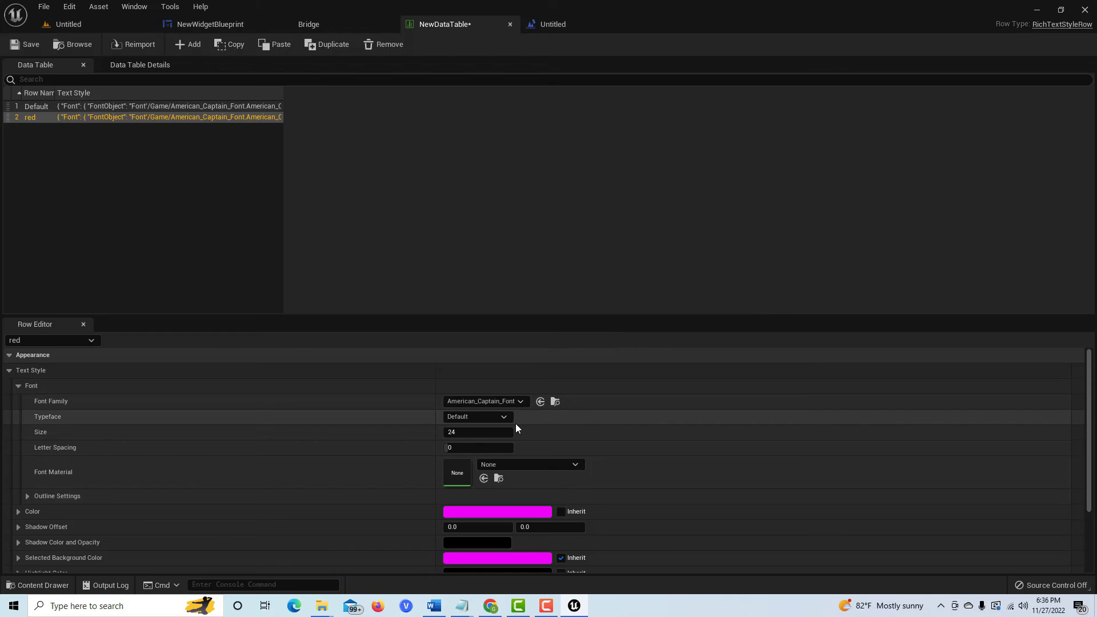
click(480, 432)
text(113)
click(32, 44)
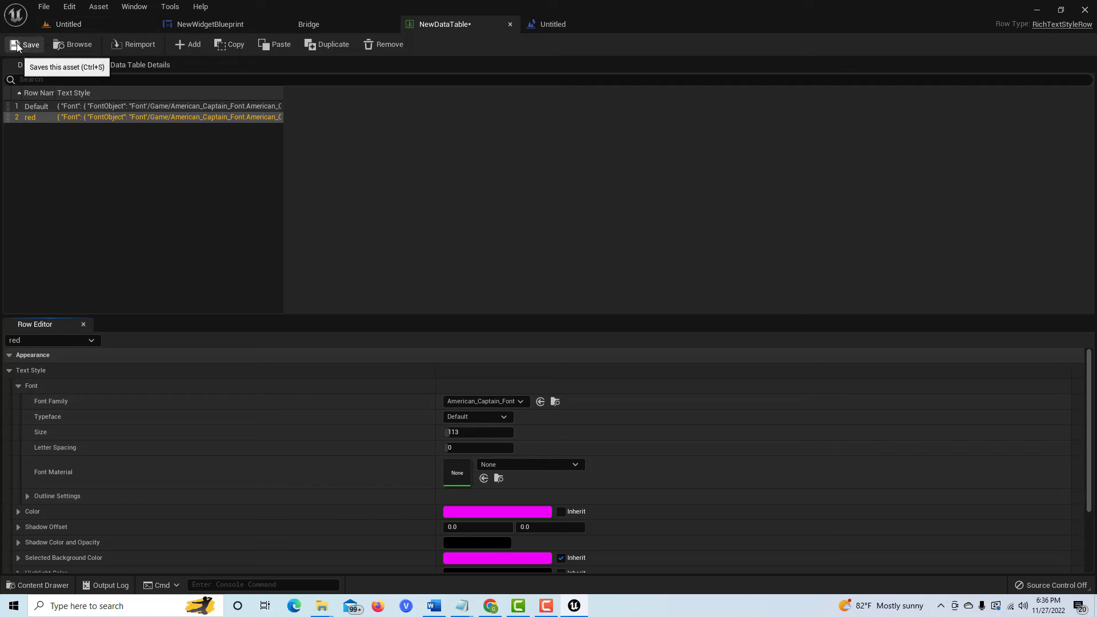
click(207, 25)
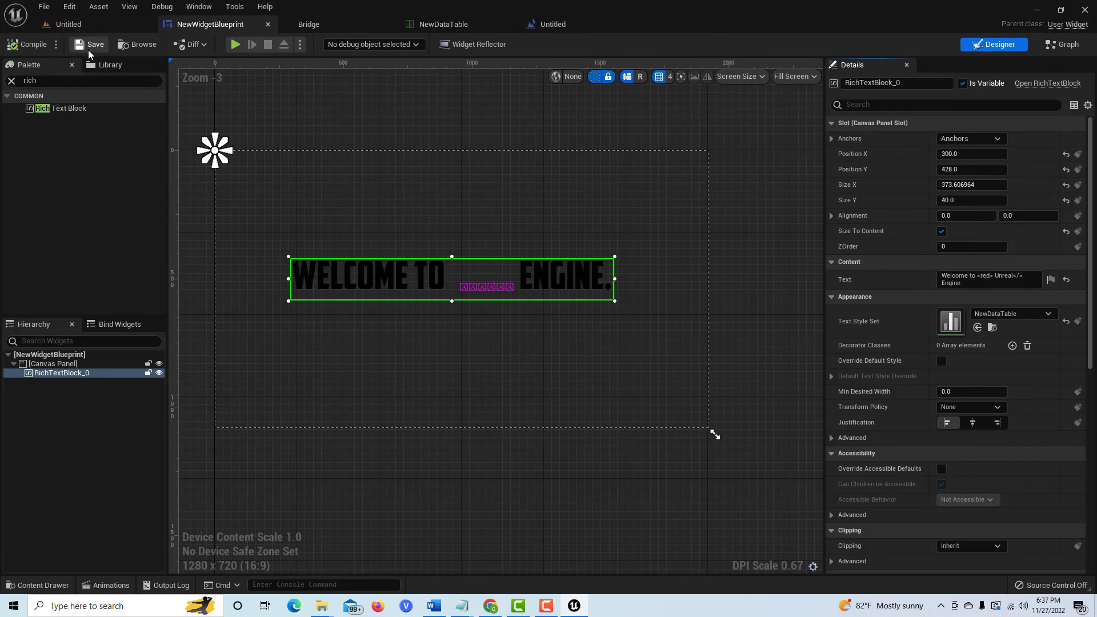
click(22, 45)
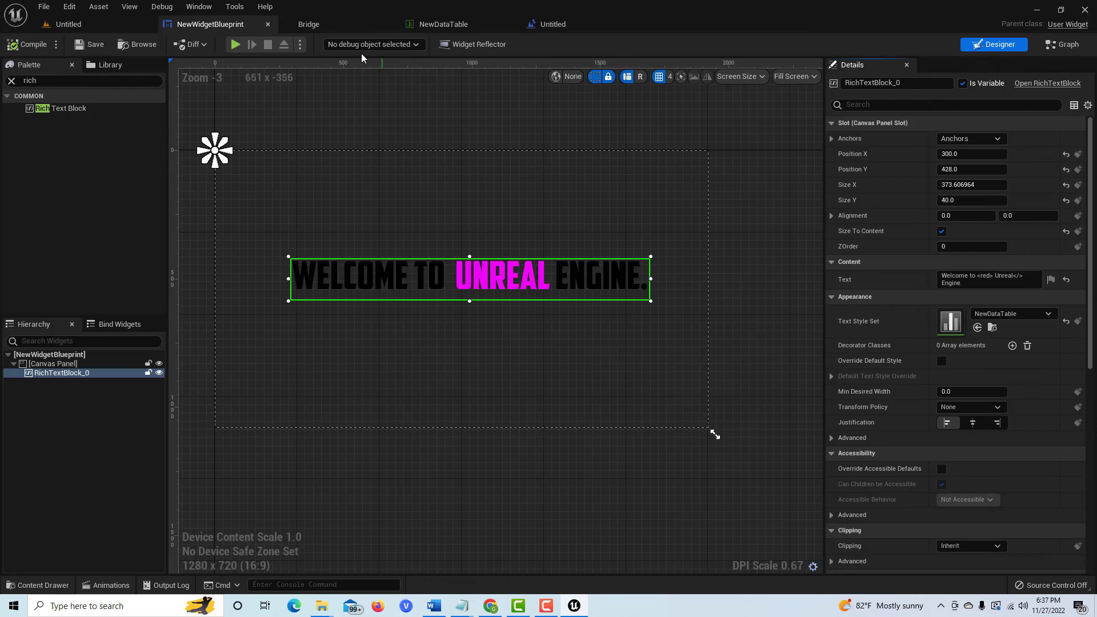
Step: Change the red style's colour to pure red and recompile the widget
click(474, 24)
click(517, 513)
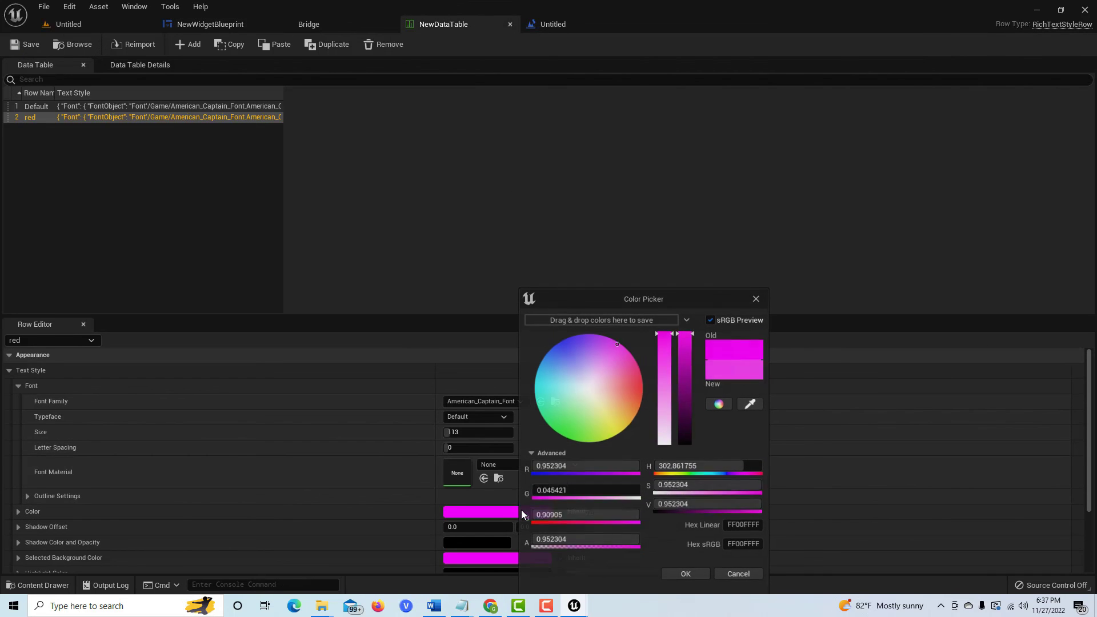
drag(635, 393, 651, 390)
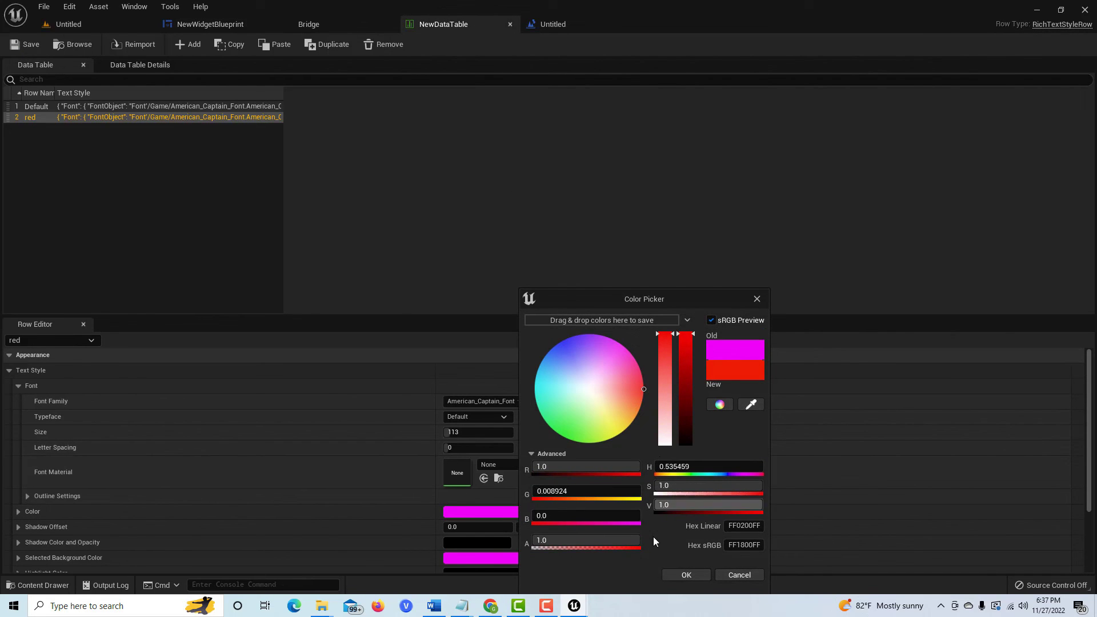
click(686, 575)
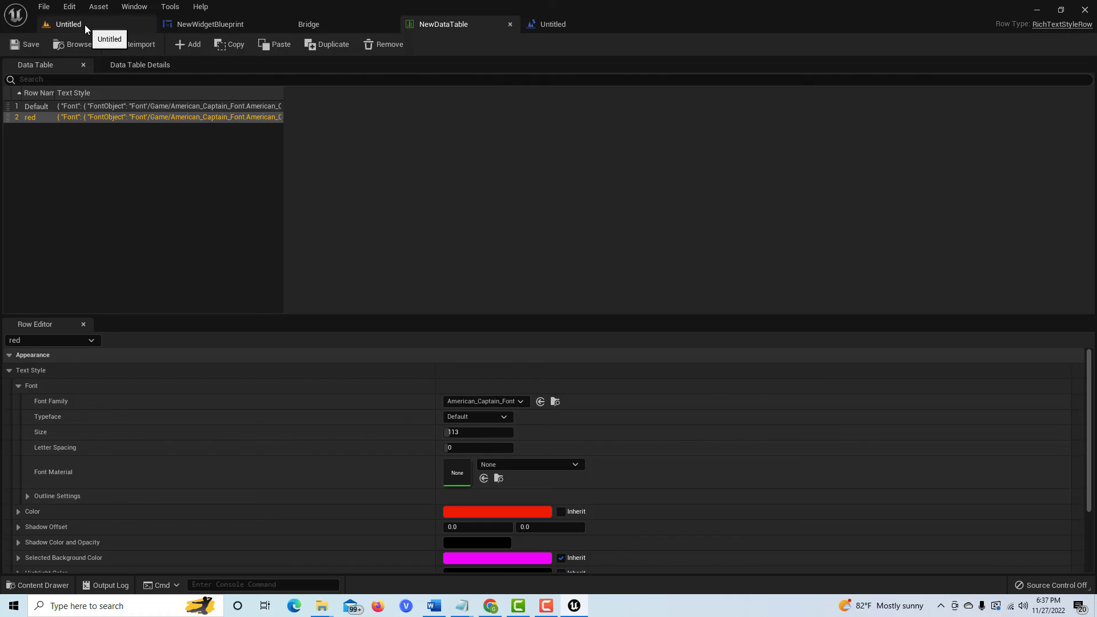
click(208, 24)
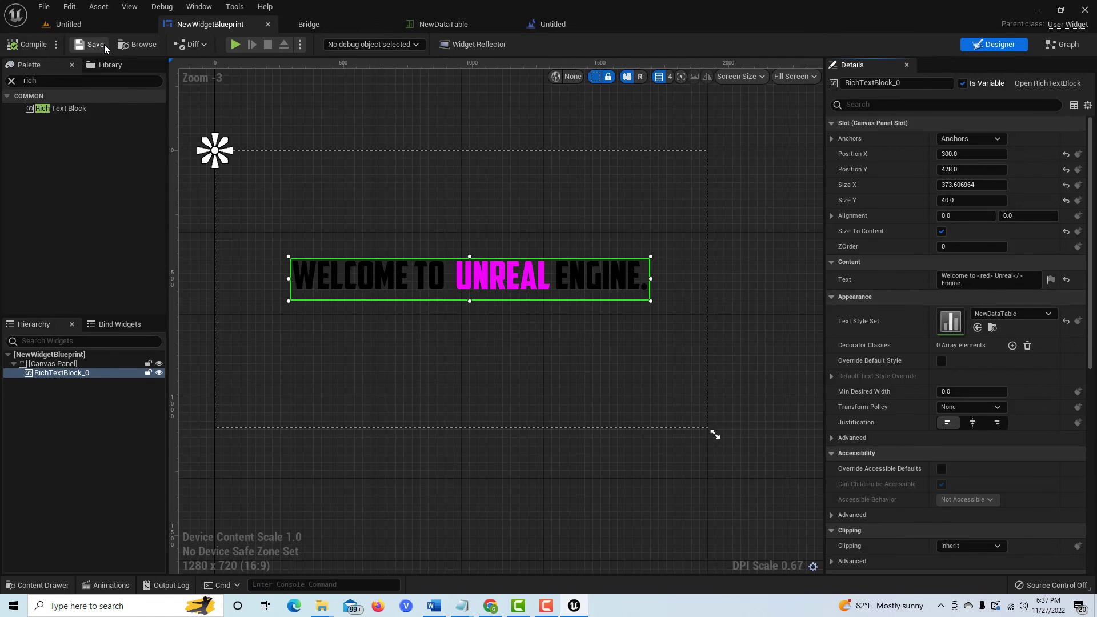
click(38, 44)
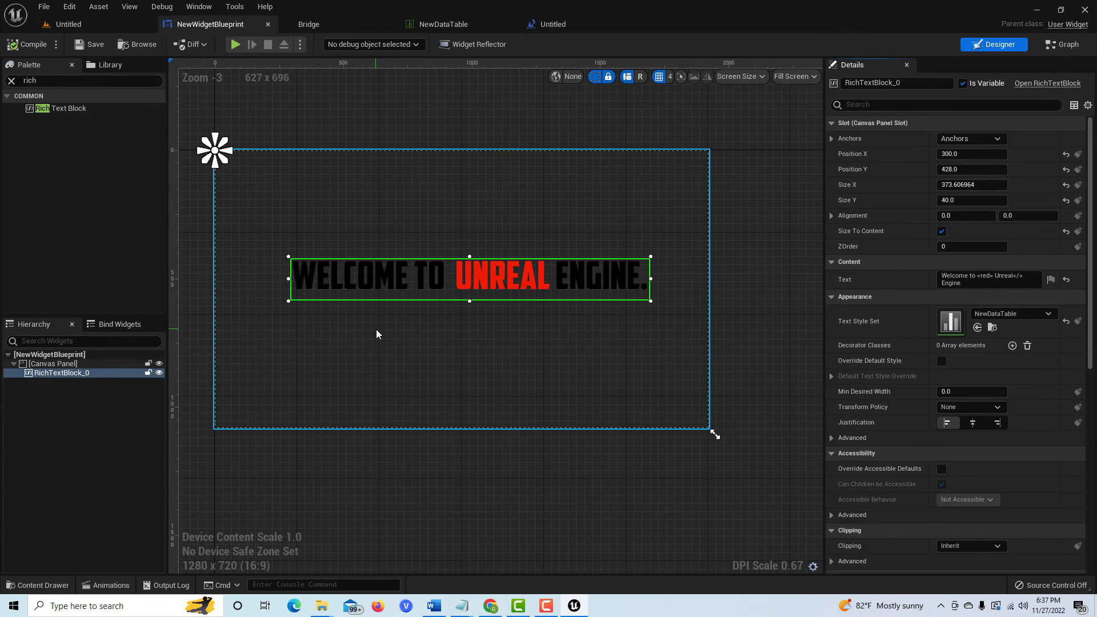
Step: Play the level to check the red UNREAL, then stop
click(86, 23)
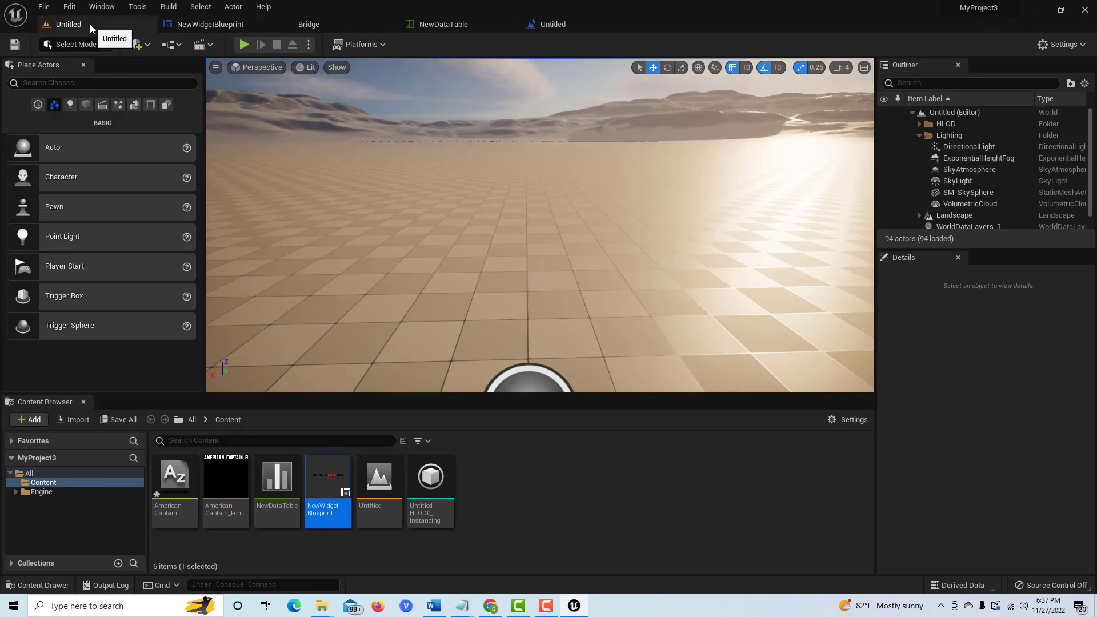
click(244, 45)
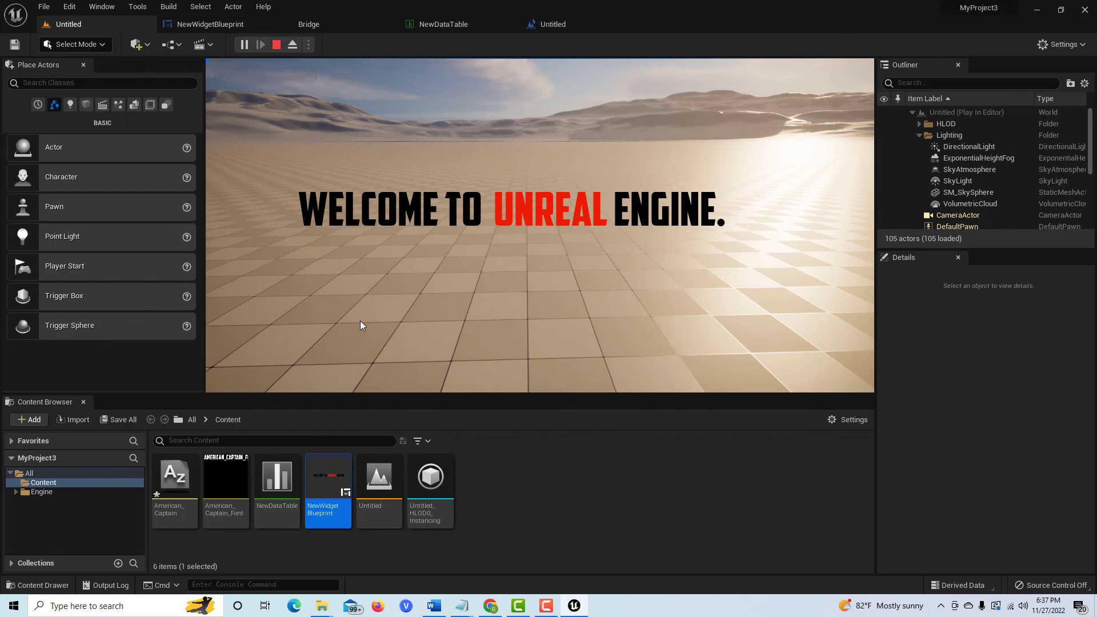
click(276, 45)
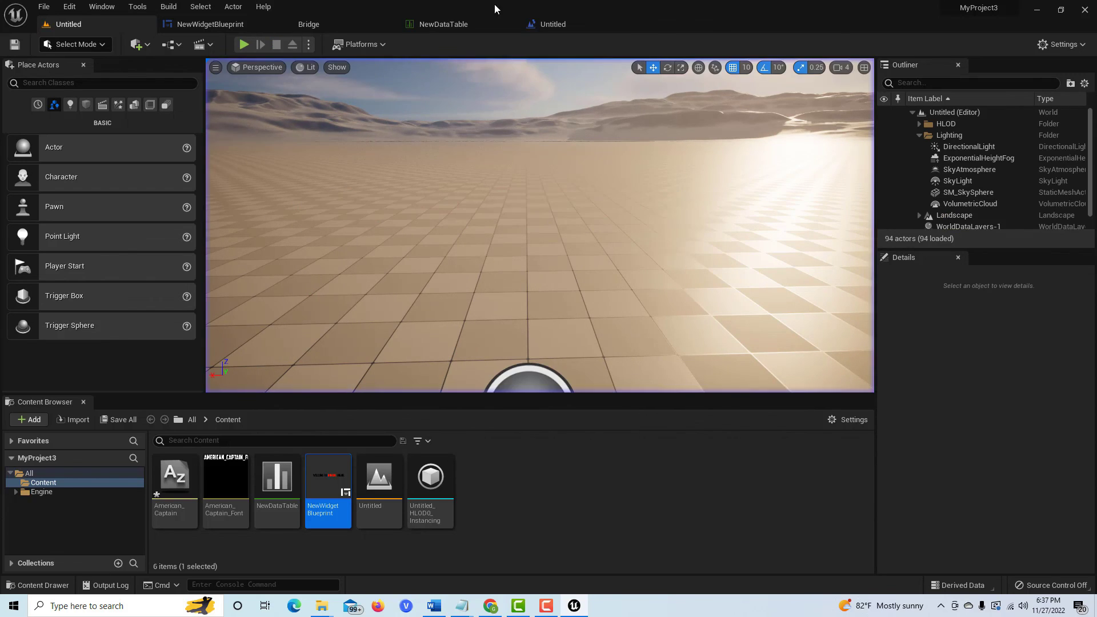
click(444, 24)
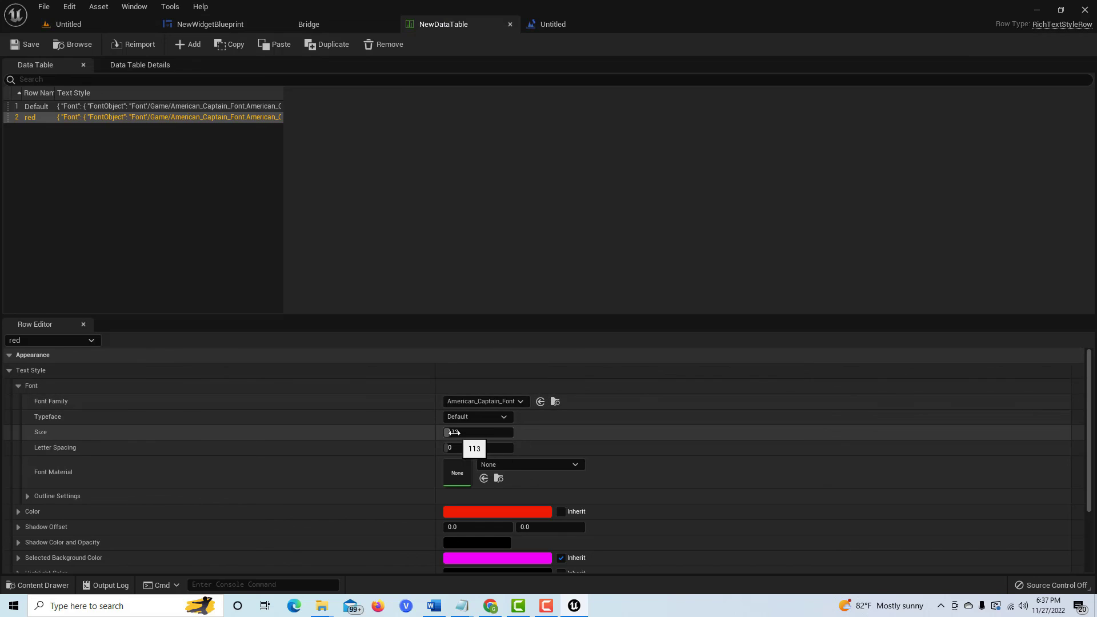
Step: Increase the red style's font size to 209 and save the data table
drag(451, 432, 479, 433)
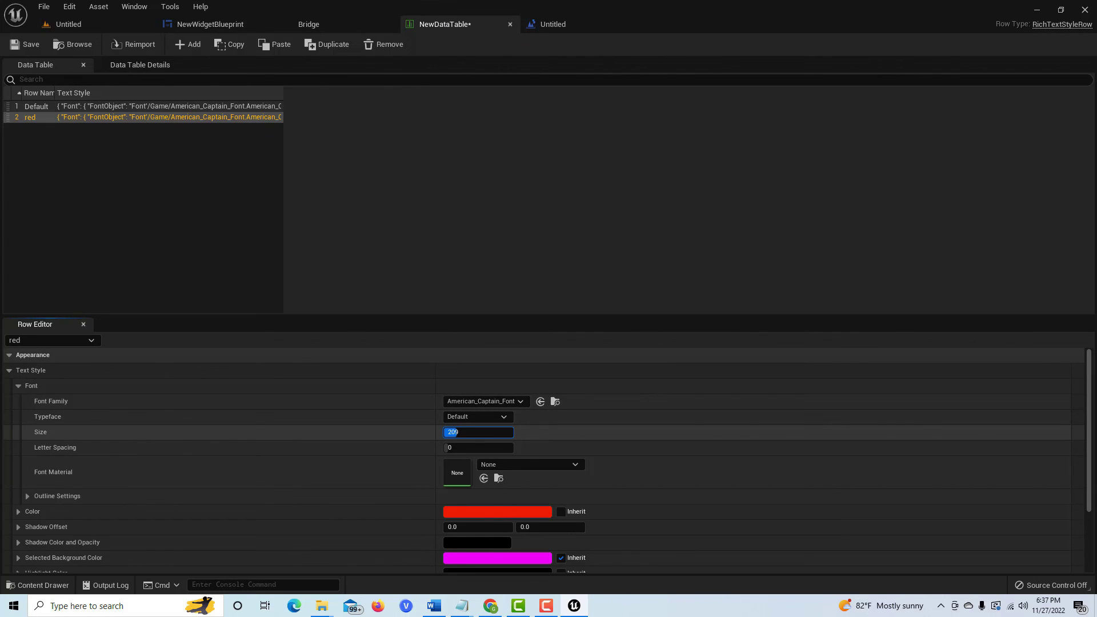
click(172, 163)
click(28, 45)
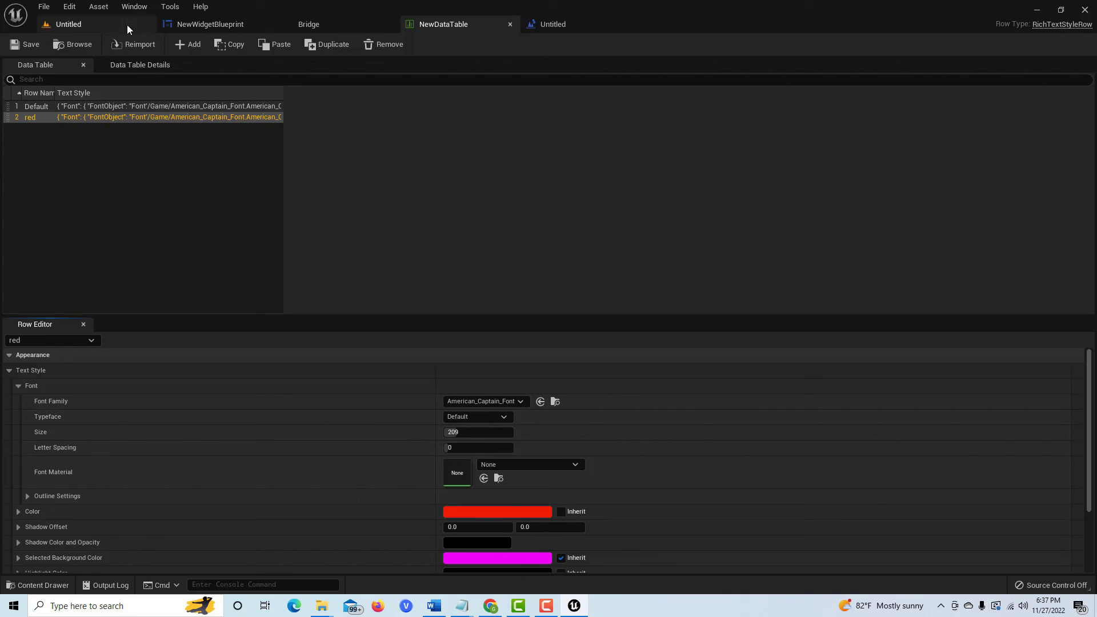
Step: Recompile the widget, move the text block left to X 72, Y 416, and save
click(201, 25)
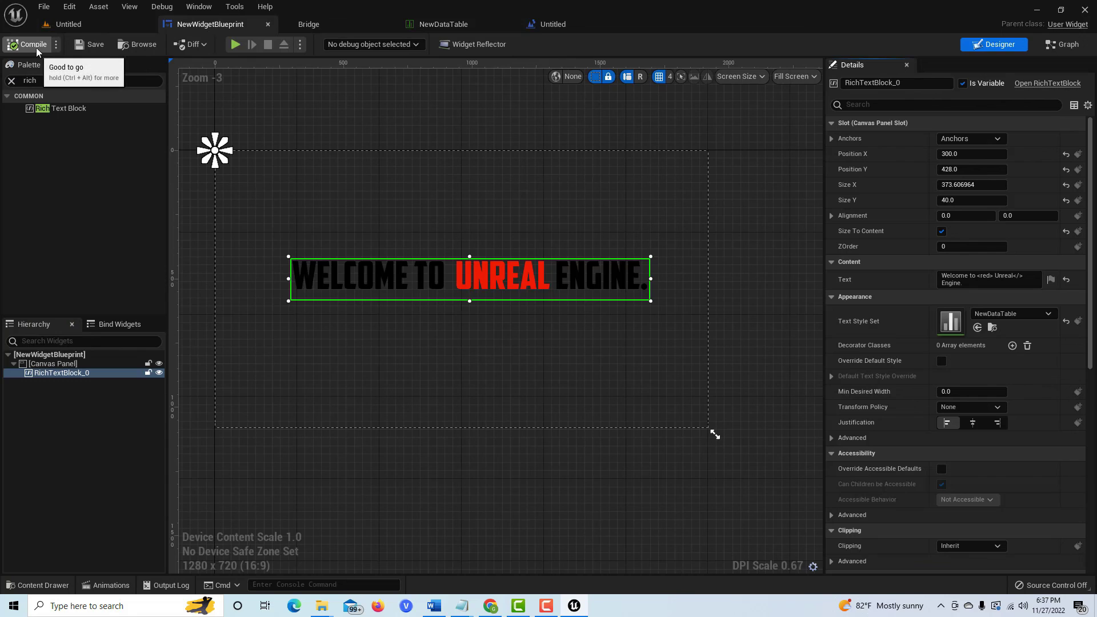
click(92, 44)
drag(553, 289, 493, 285)
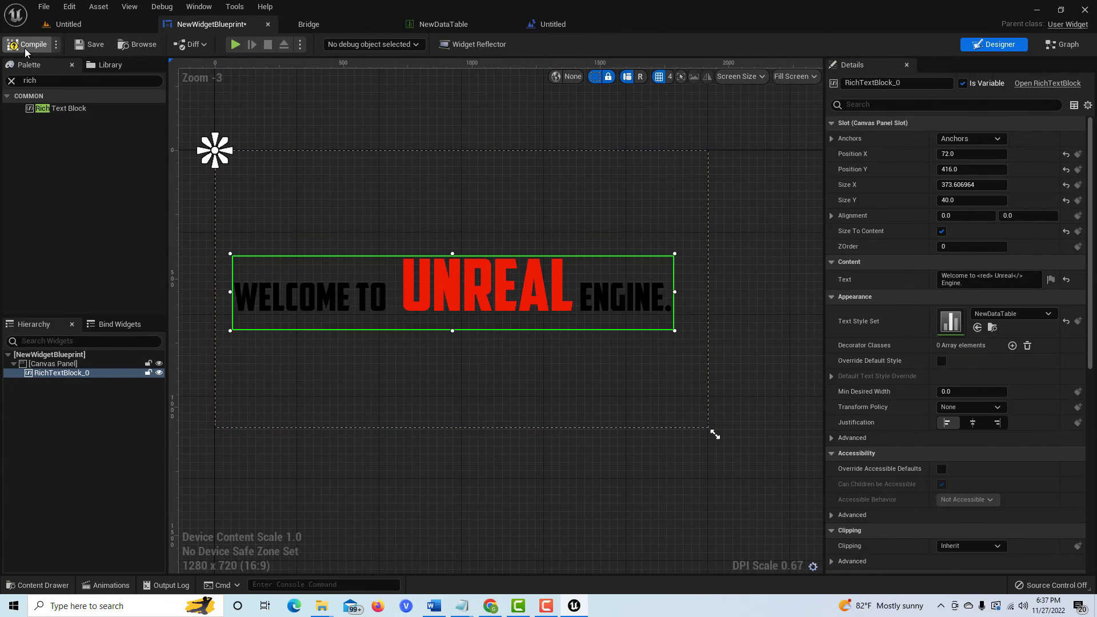
click(90, 44)
click(92, 24)
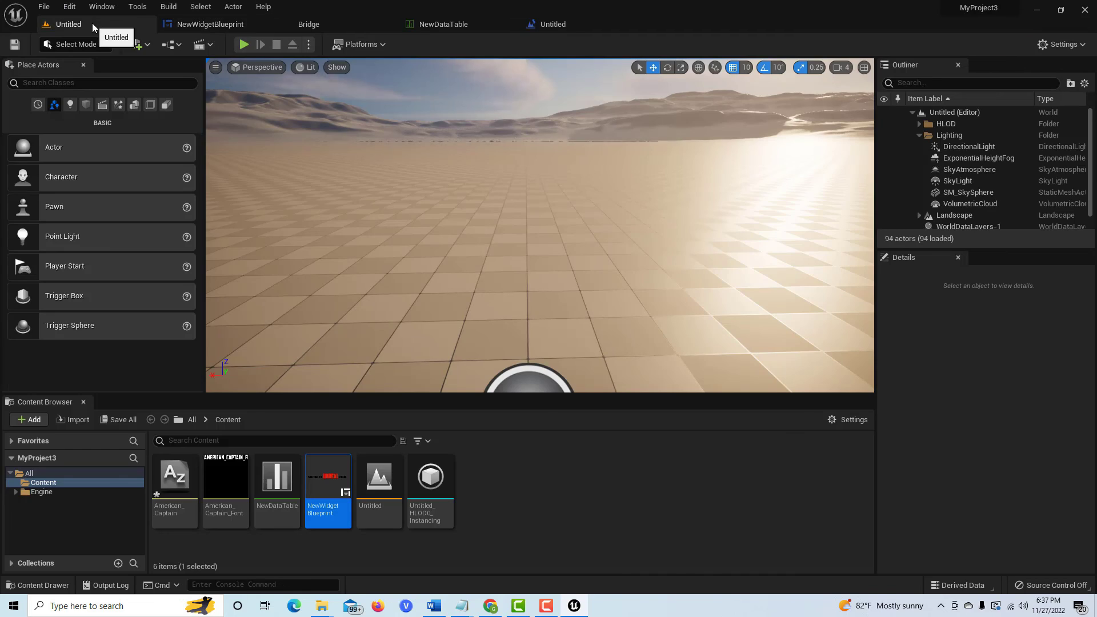
Step: Play the level to view the final American Captain welcome text with a large red UNREAL
click(244, 44)
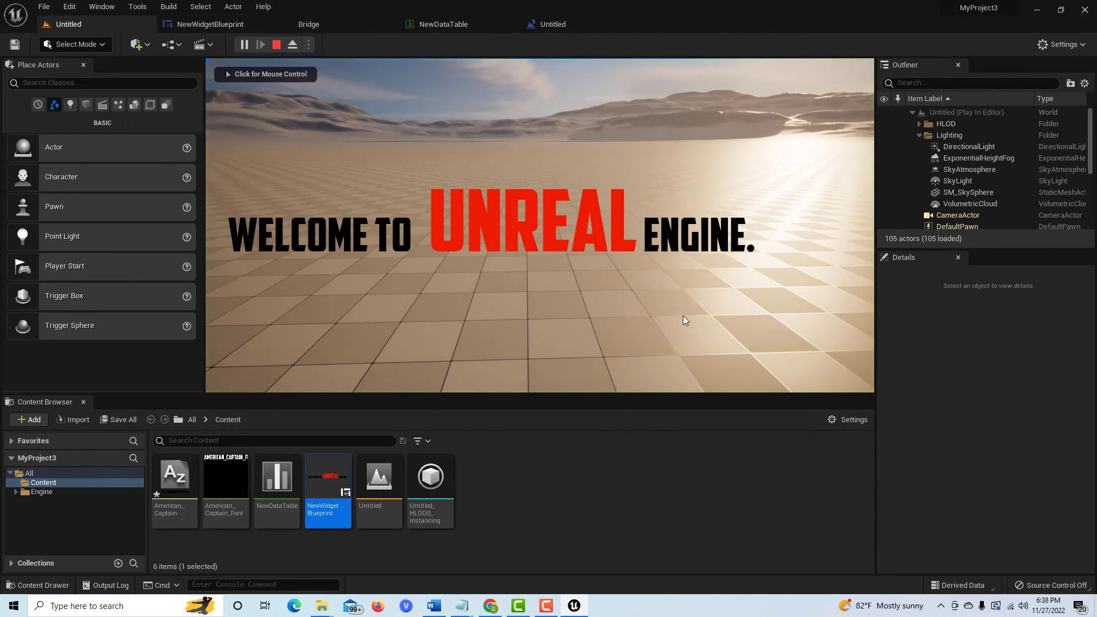